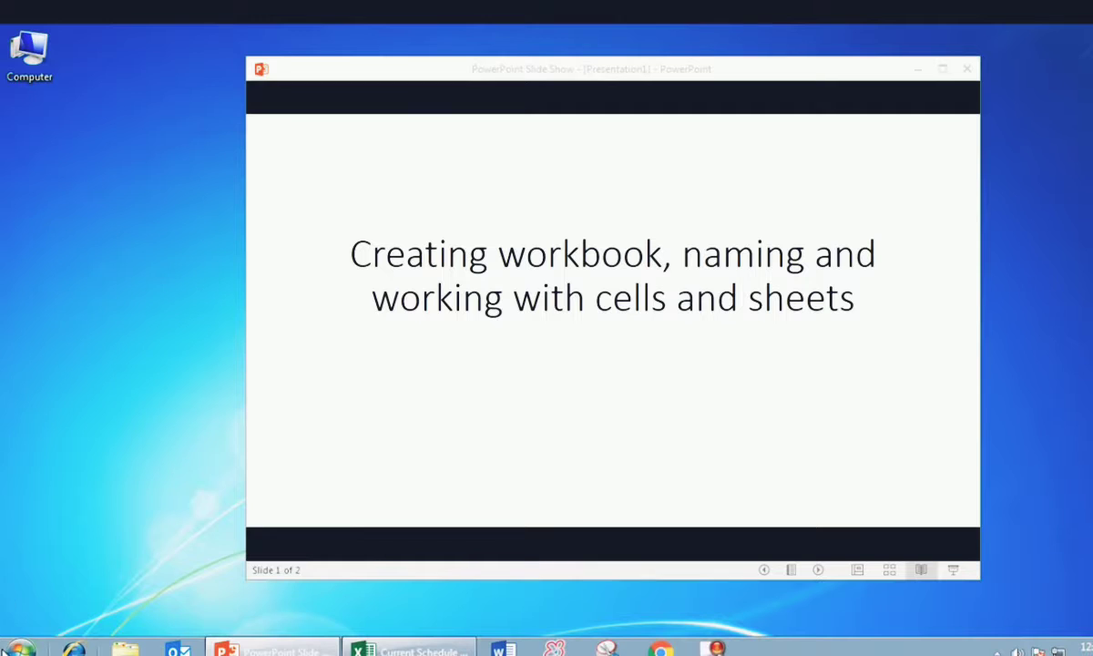
- Launch Excel 2016 by searching 'exce' in the Start menu, opening a blank Book1
{"action": "left_click", "coordinate": [20, 647]}
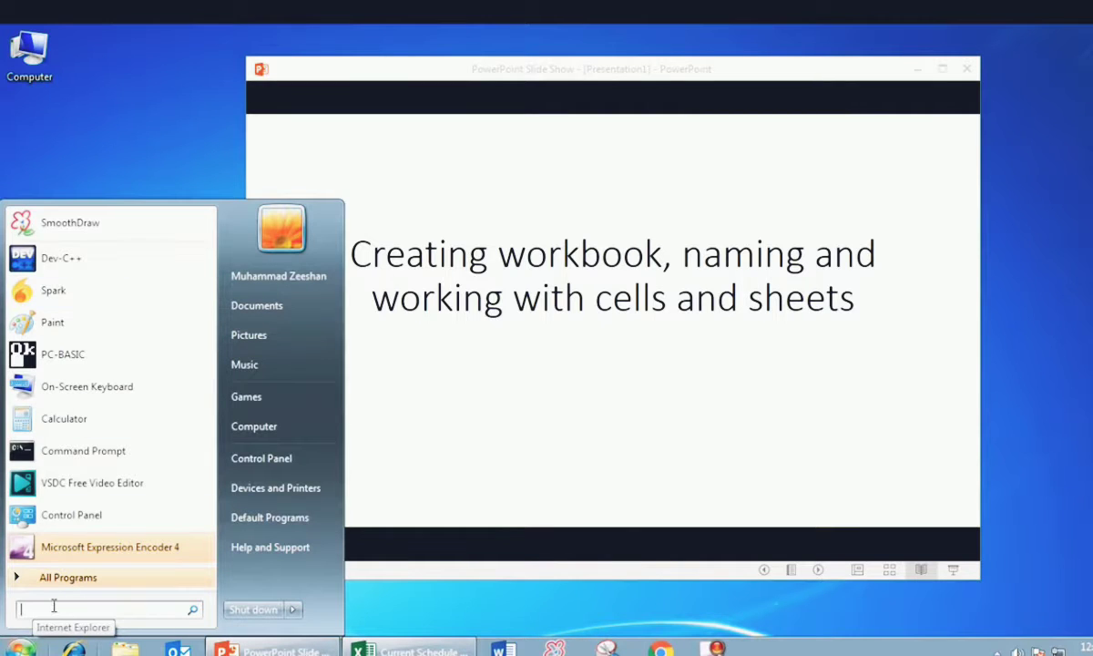
{"action": "type", "text": "exce"}
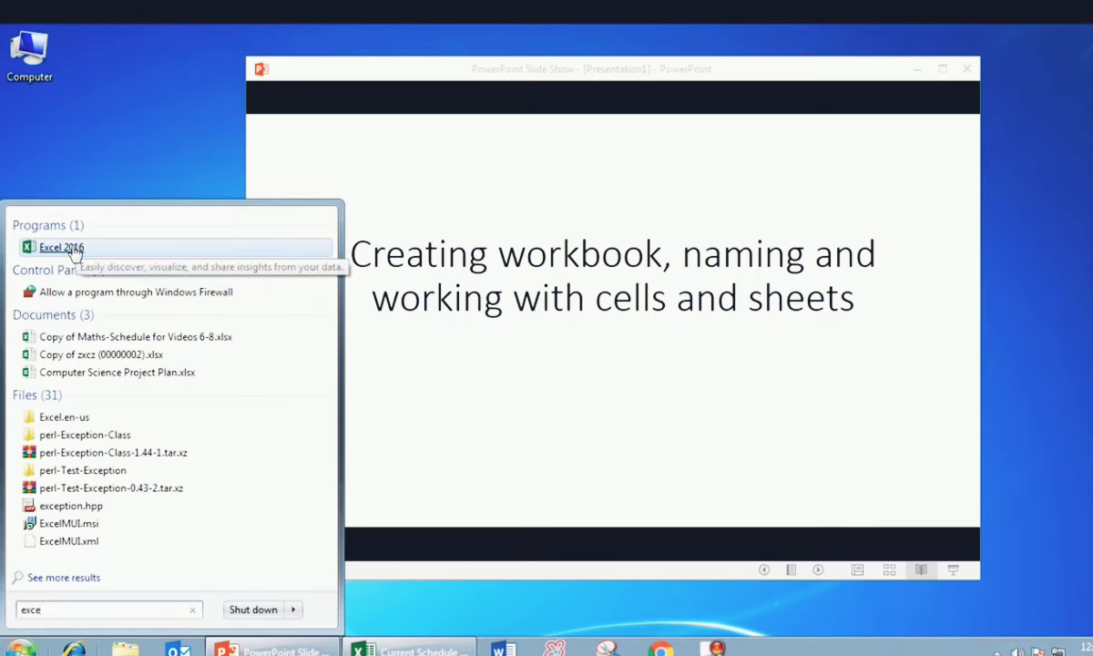
{"action": "left_click", "coordinate": [61, 247]}
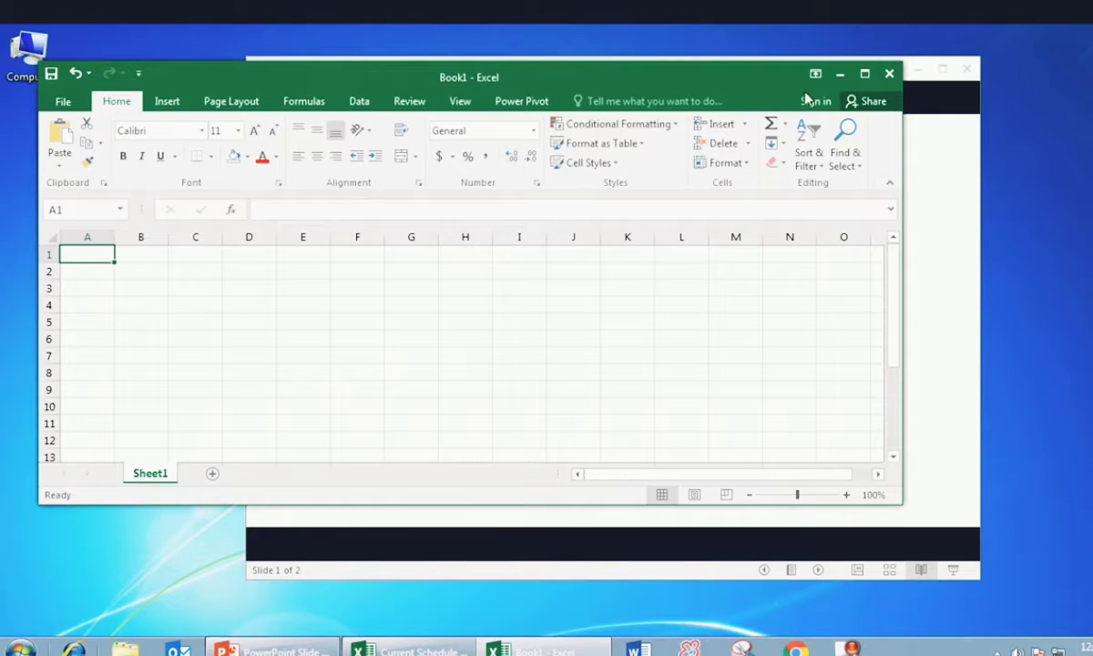
- Maximize the Book1 window and create a second blank workbook, Book2
{"action": "left_click", "coordinate": [864, 73]}
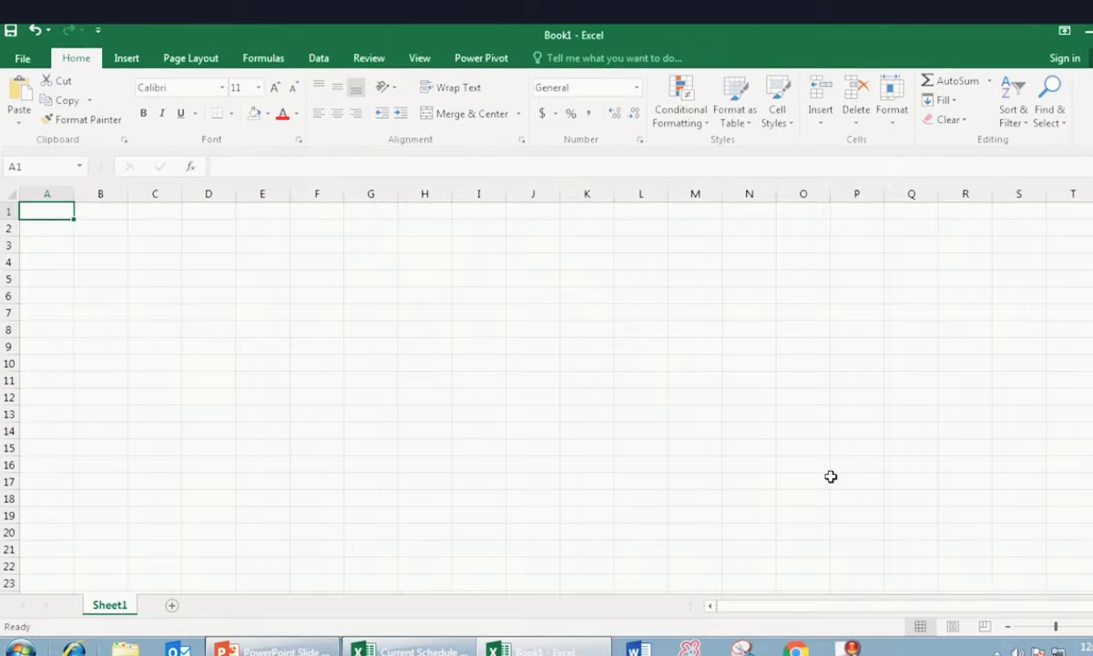
{"action": "left_click", "coordinate": [23, 60]}
{"action": "left_click", "coordinate": [47, 133]}
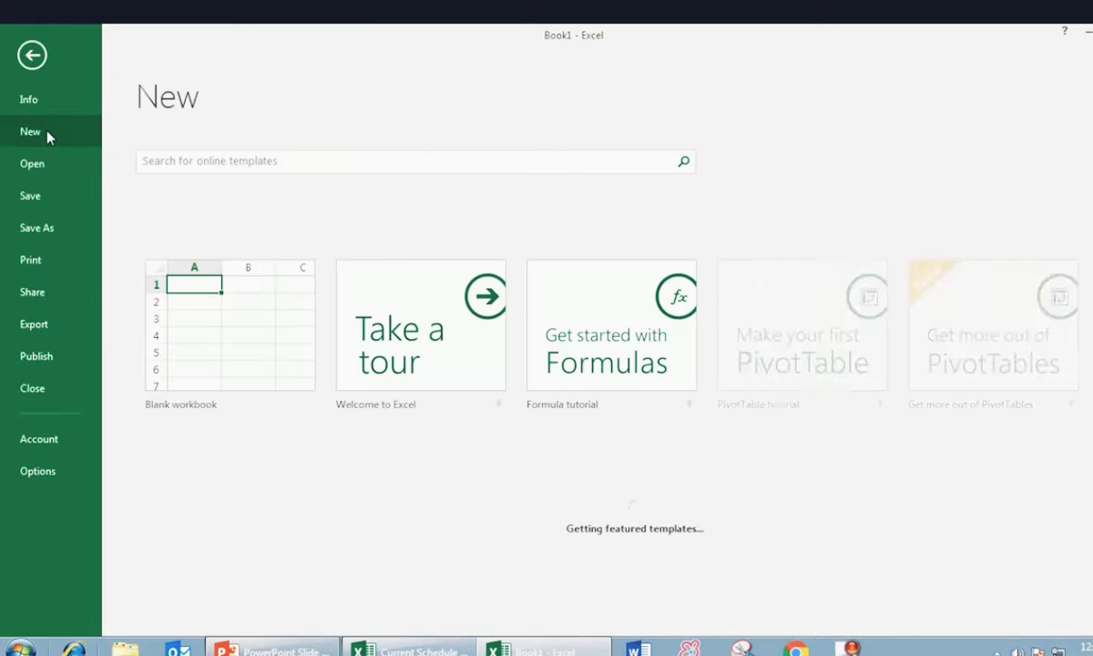
{"action": "left_click", "coordinate": [247, 317]}
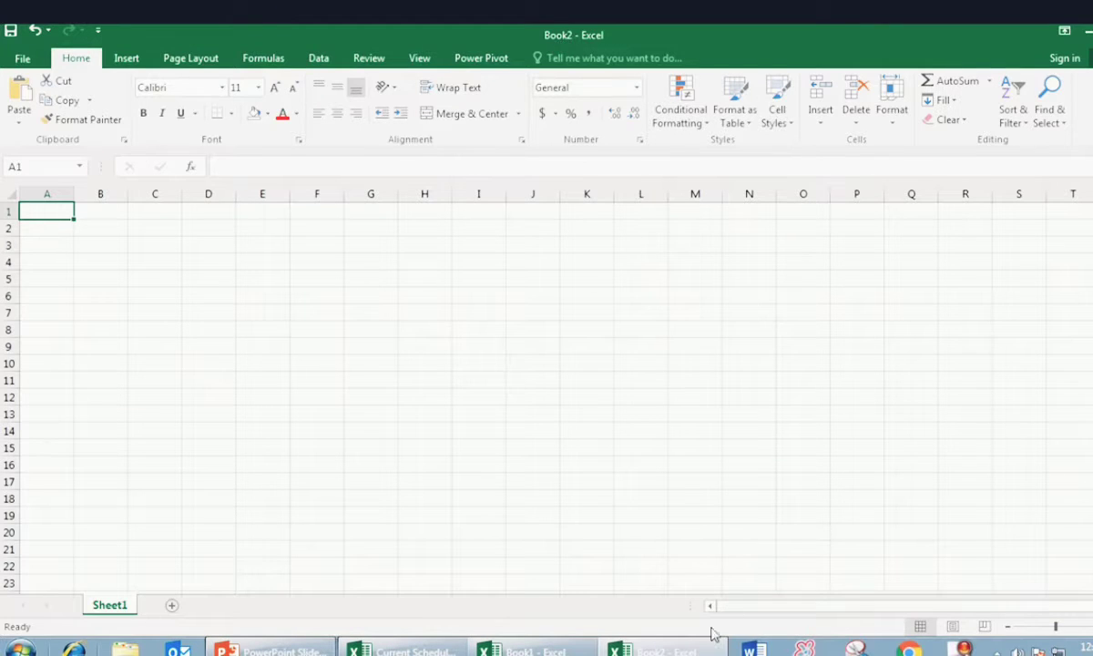
- Switch between Book1 and Book2, then close Book2 from its taskbar jump list
{"action": "left_click", "coordinate": [583, 651]}
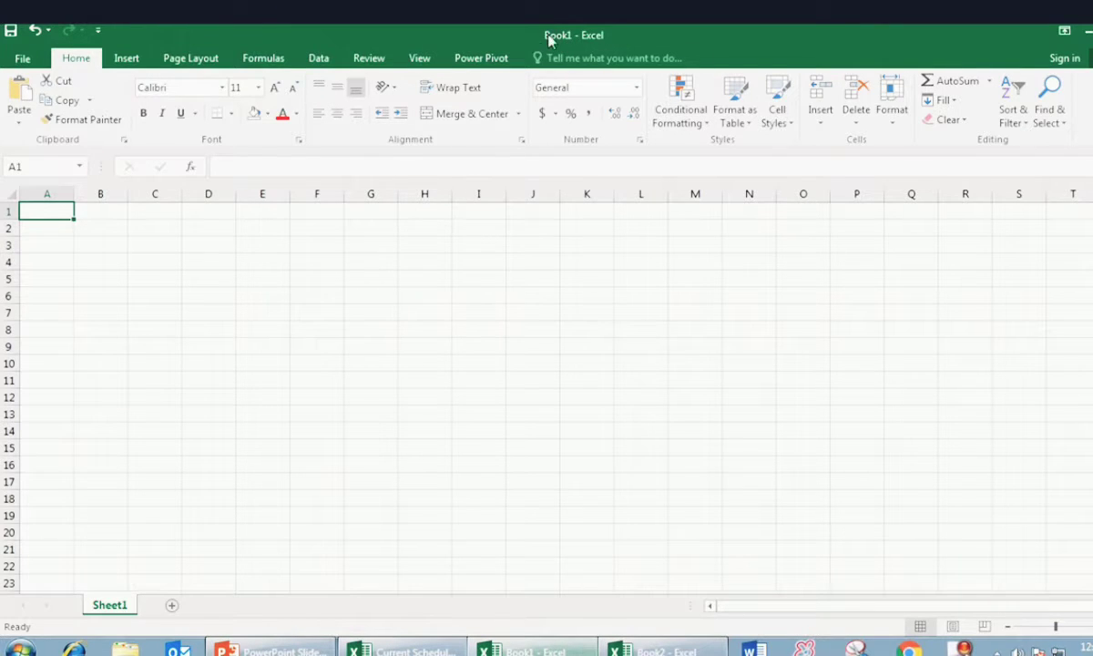
{"action": "left_click", "coordinate": [663, 651]}
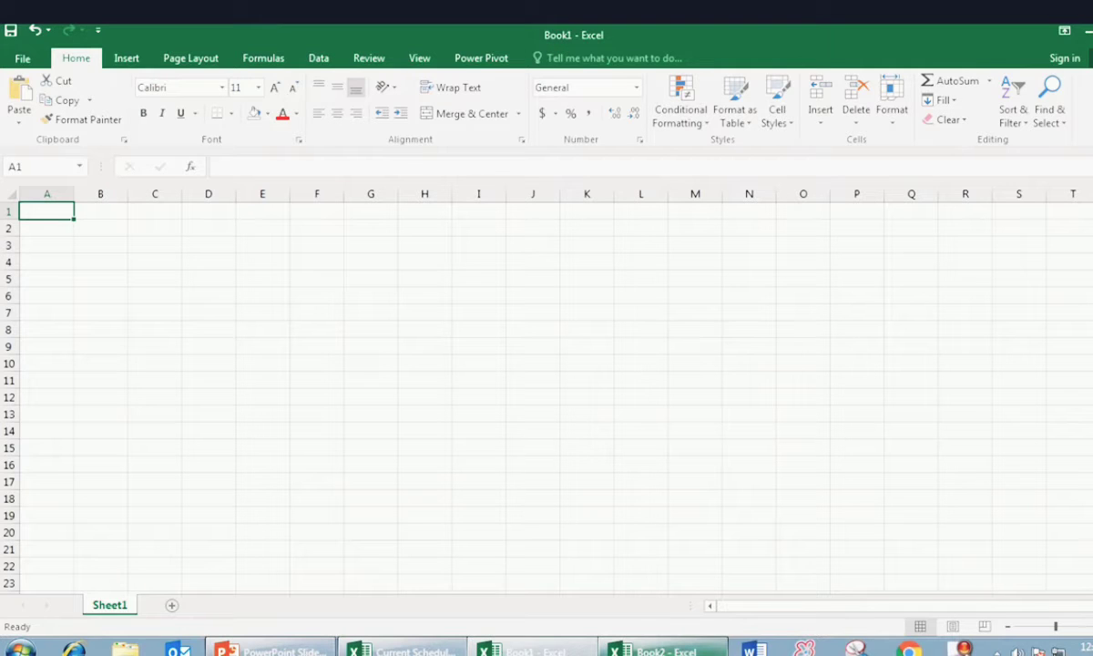
{"action": "right_click", "coordinate": [663, 651]}
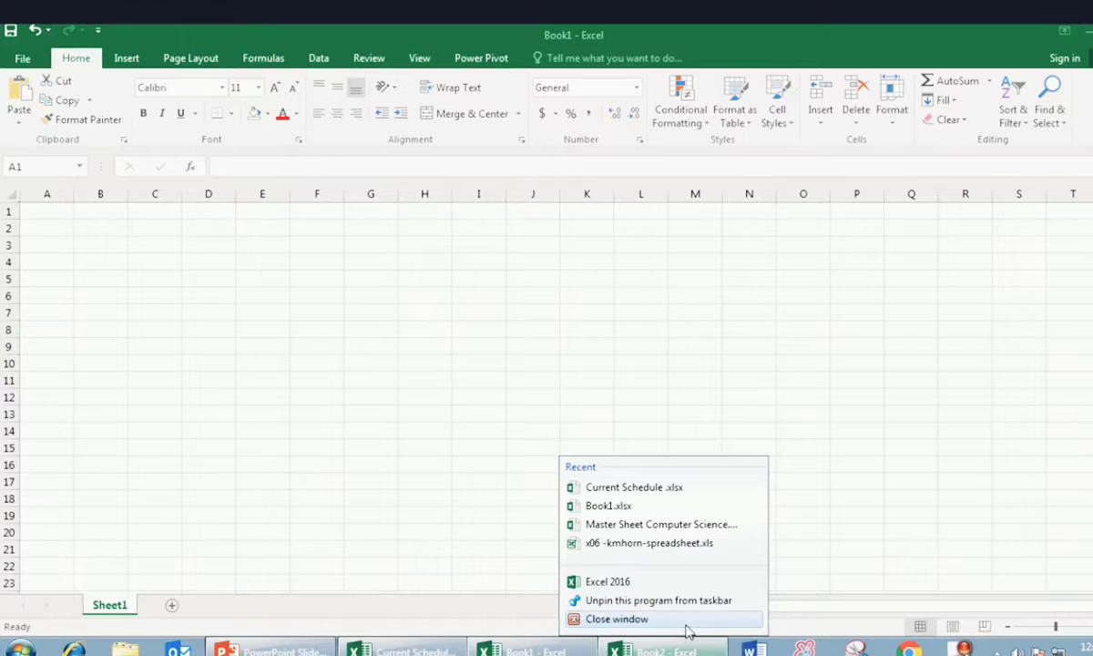
{"action": "left_click", "coordinate": [678, 619]}
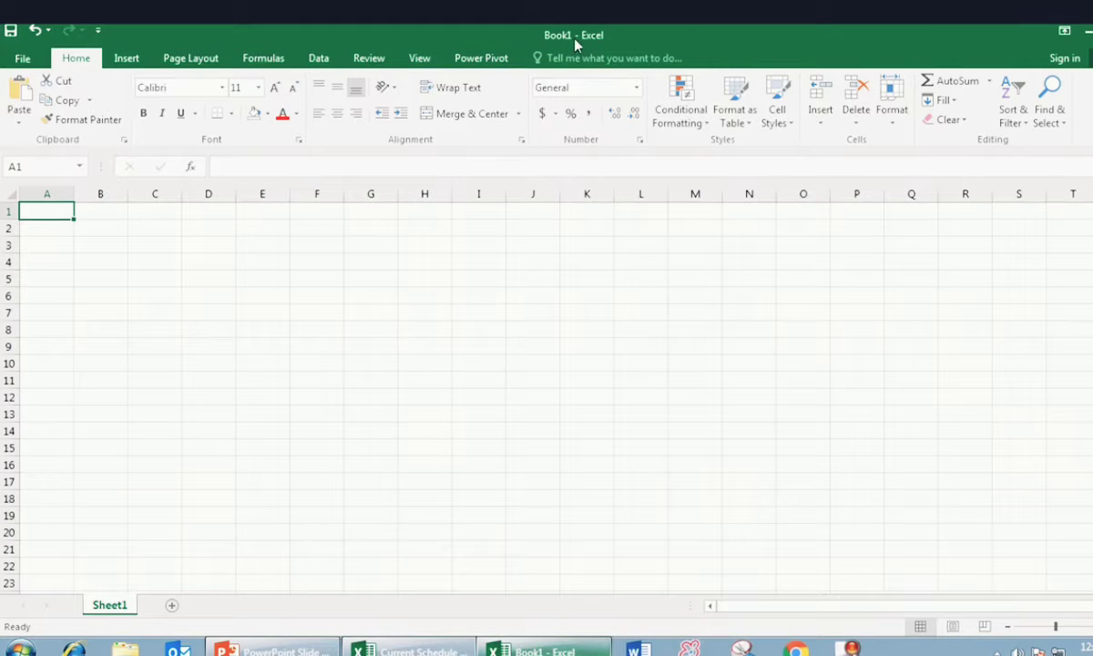
{"action": "left_click", "coordinate": [511, 348]}
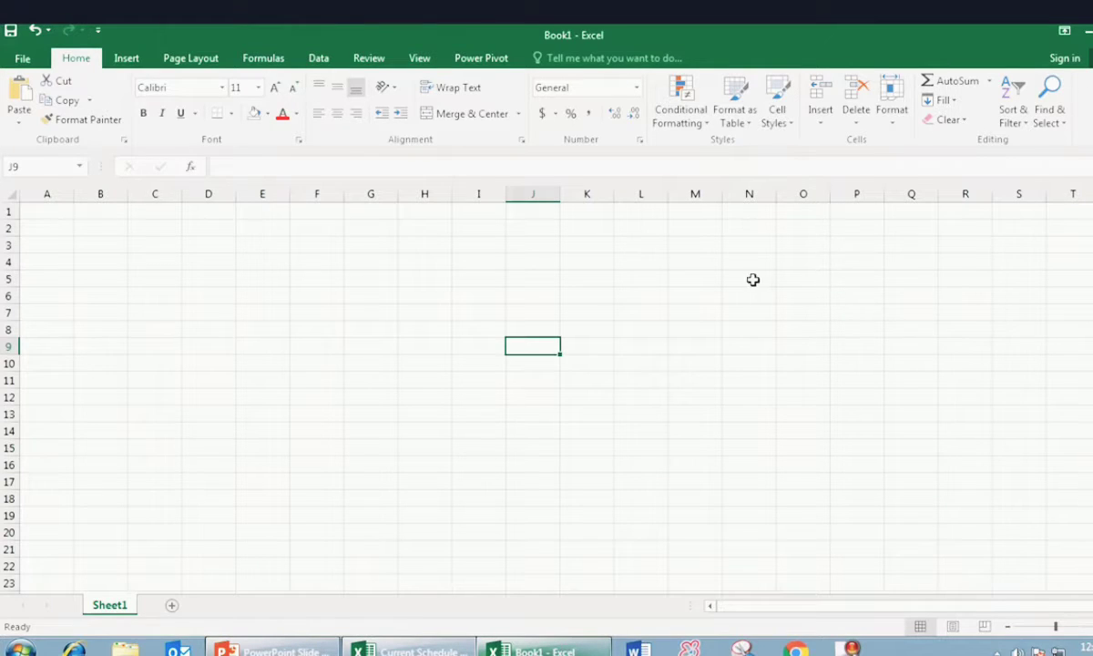
- Save the empty workbook to the Desktop as abc.xlsx, then close the Excel window
{"action": "left_click", "coordinate": [25, 59]}
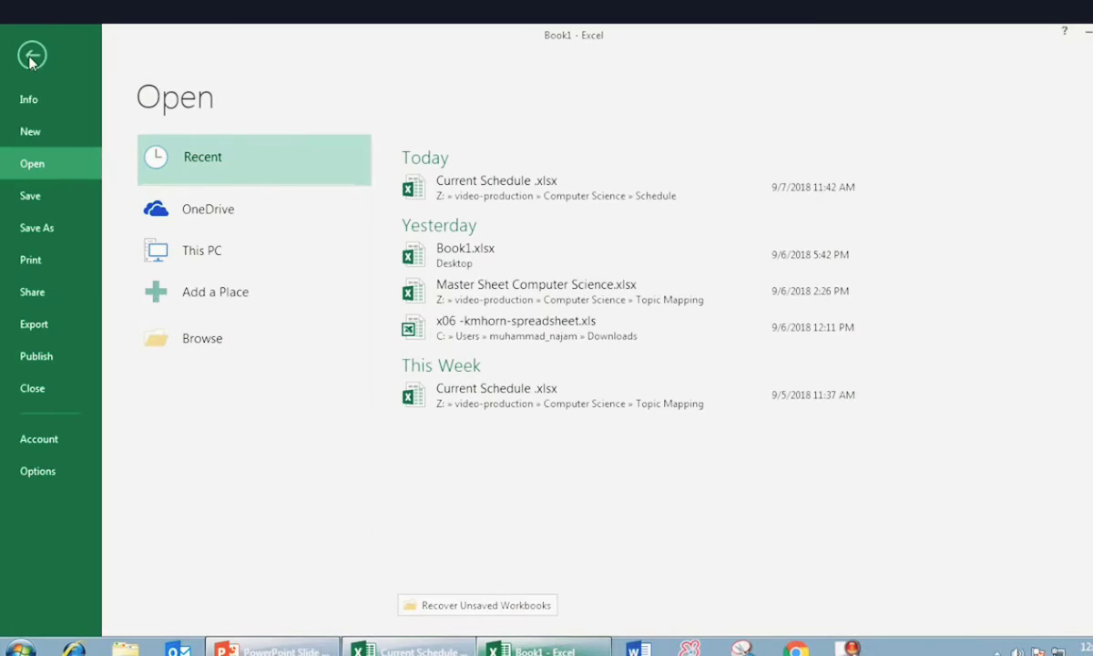
{"action": "left_click", "coordinate": [30, 198]}
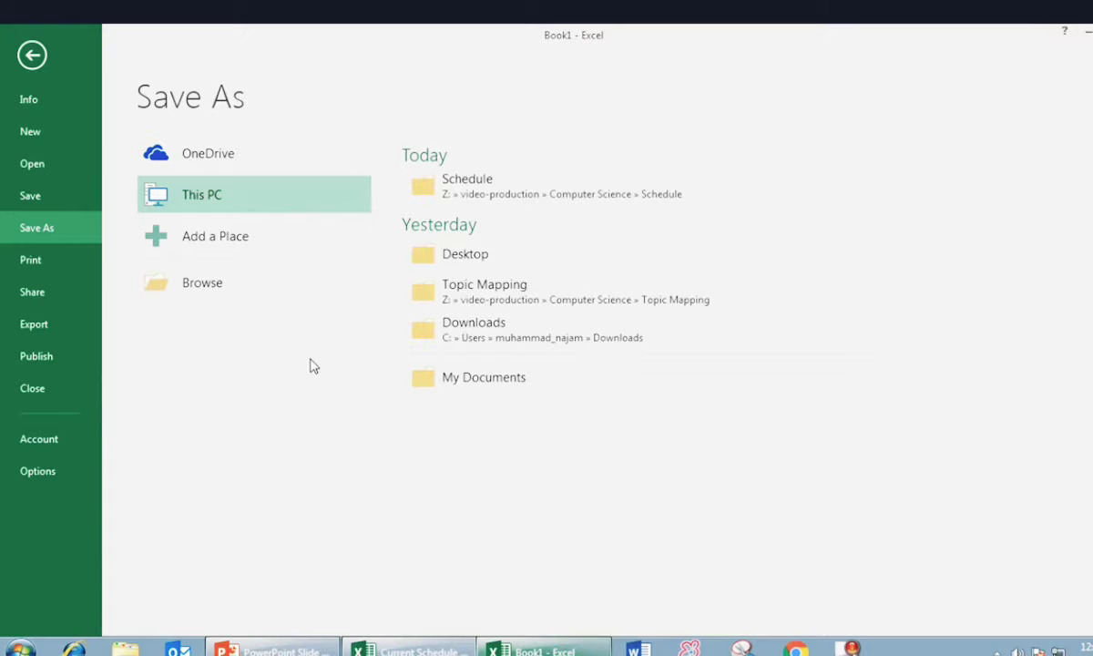
{"action": "left_click", "coordinate": [222, 288]}
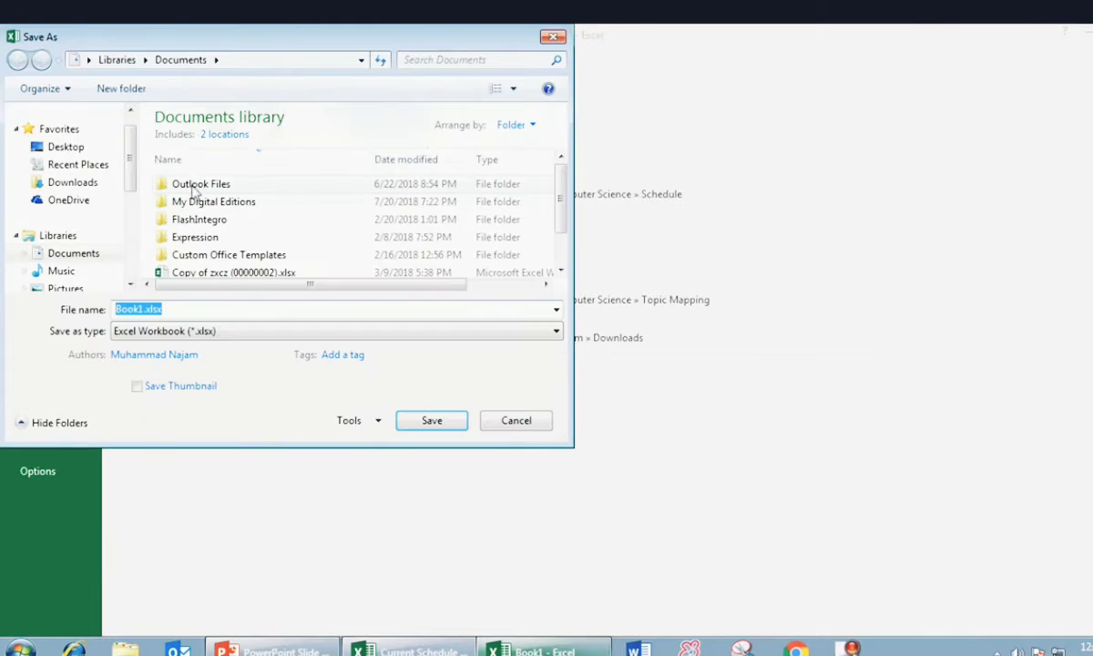
{"action": "left_click", "coordinate": [51, 147]}
{"action": "left_click", "coordinate": [144, 310]}
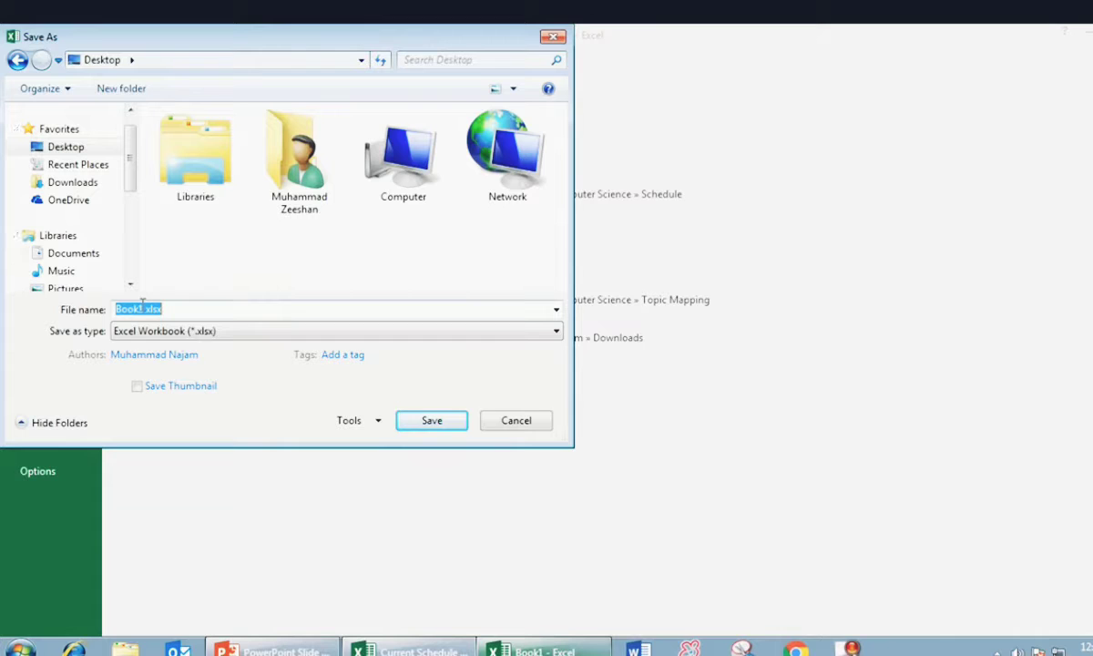
{"action": "key", "text": "BackSpace"}
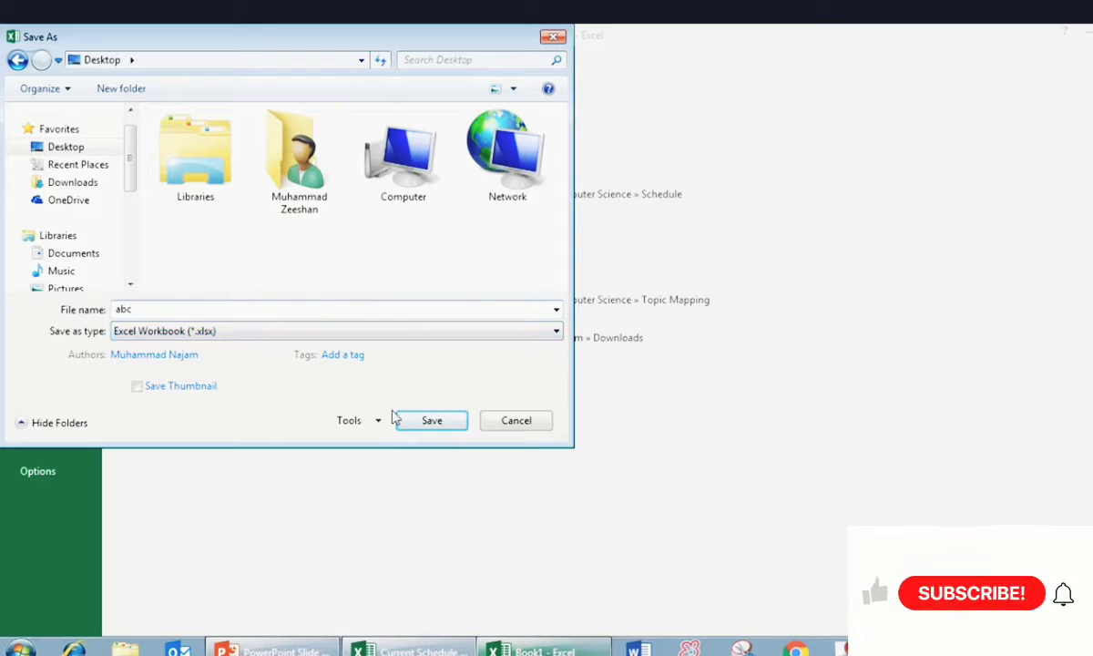
{"action": "left_click", "coordinate": [431, 424]}
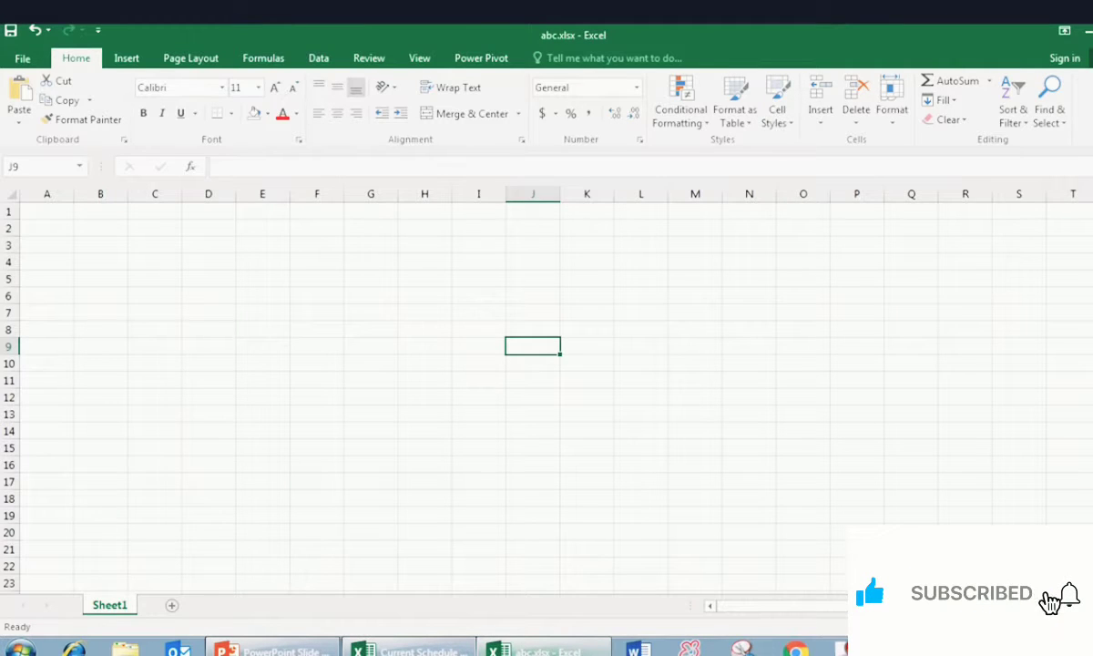
{"action": "left_click", "coordinate": [1078, 41]}
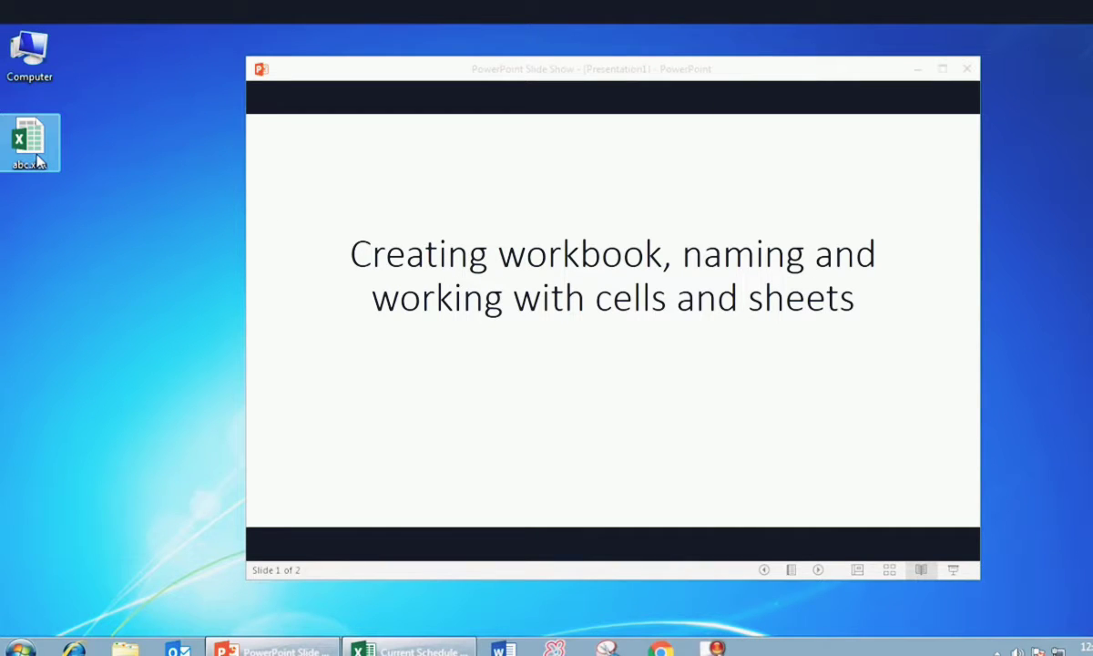
- Reopen abc.xlsx from the Desktop and close the Current Schedule workbook, answering its save prompt
{"action": "double_click", "coordinate": [30, 143]}
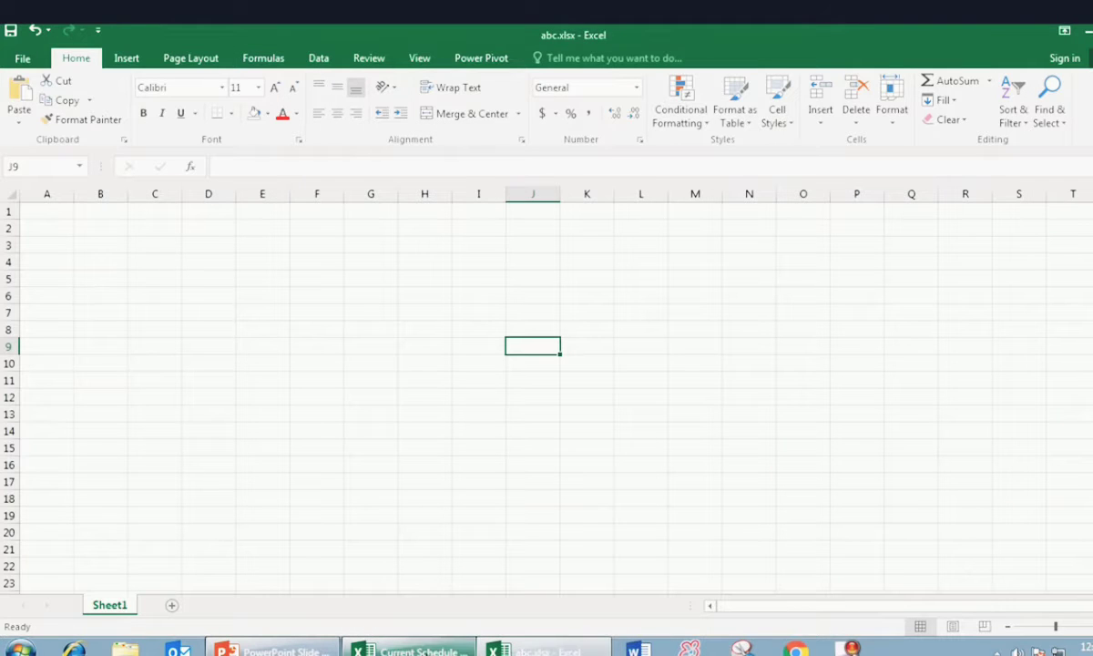
{"action": "right_click", "coordinate": [410, 648]}
{"action": "left_click", "coordinate": [439, 620]}
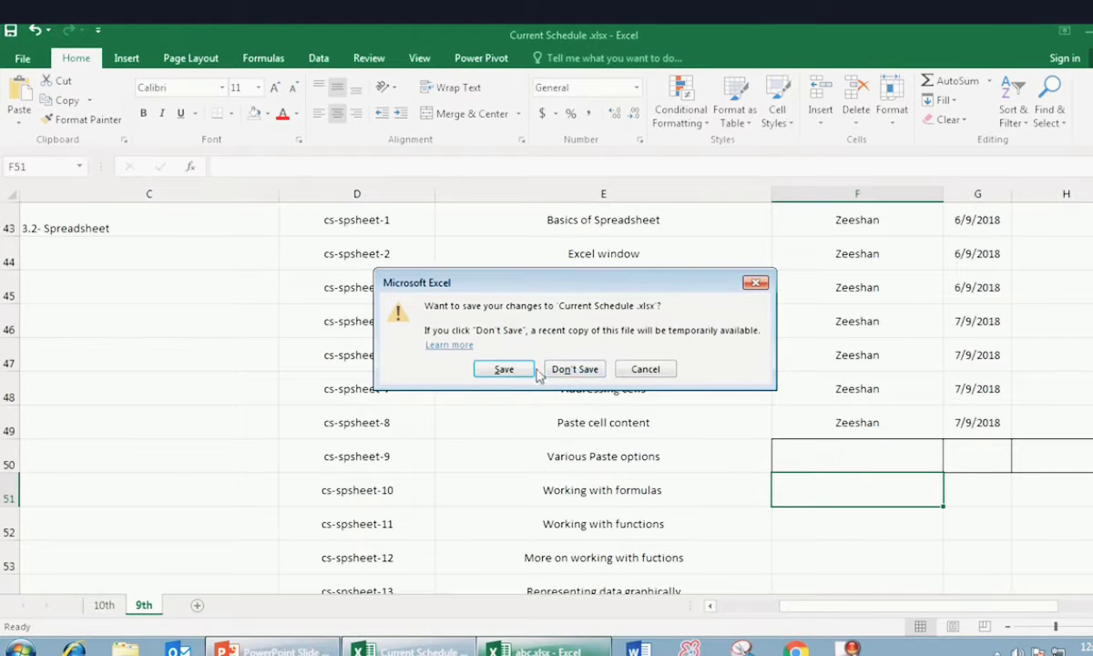
{"action": "left_click", "coordinate": [502, 369]}
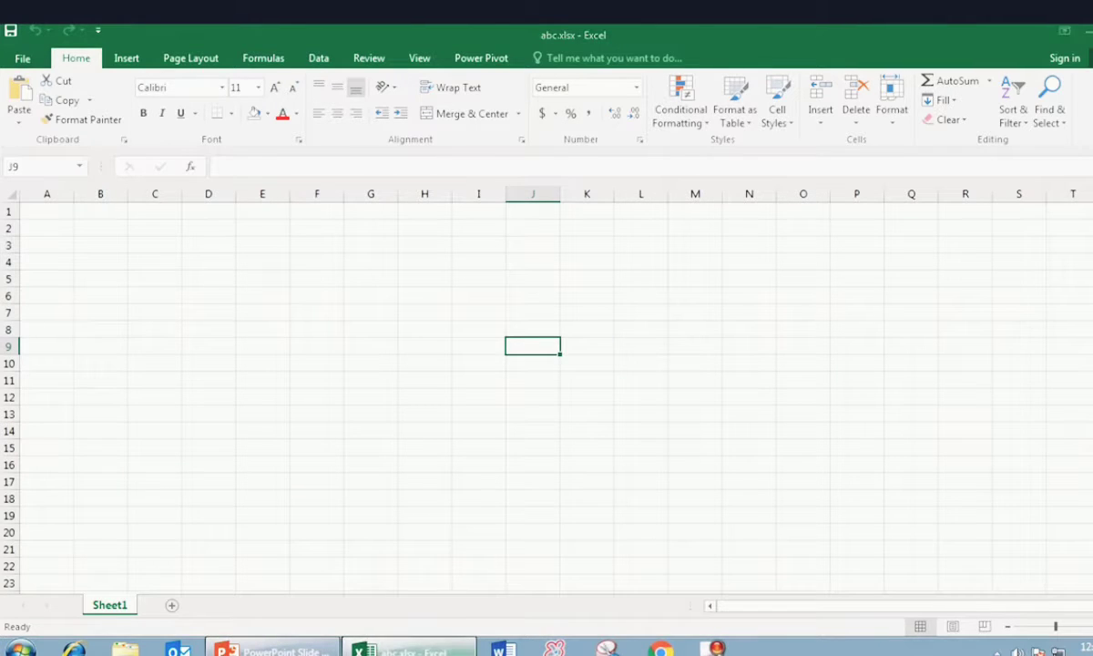
- Minimize Excel and bring the PowerPoint slide show back to the front
{"action": "left_click", "coordinate": [364, 649]}
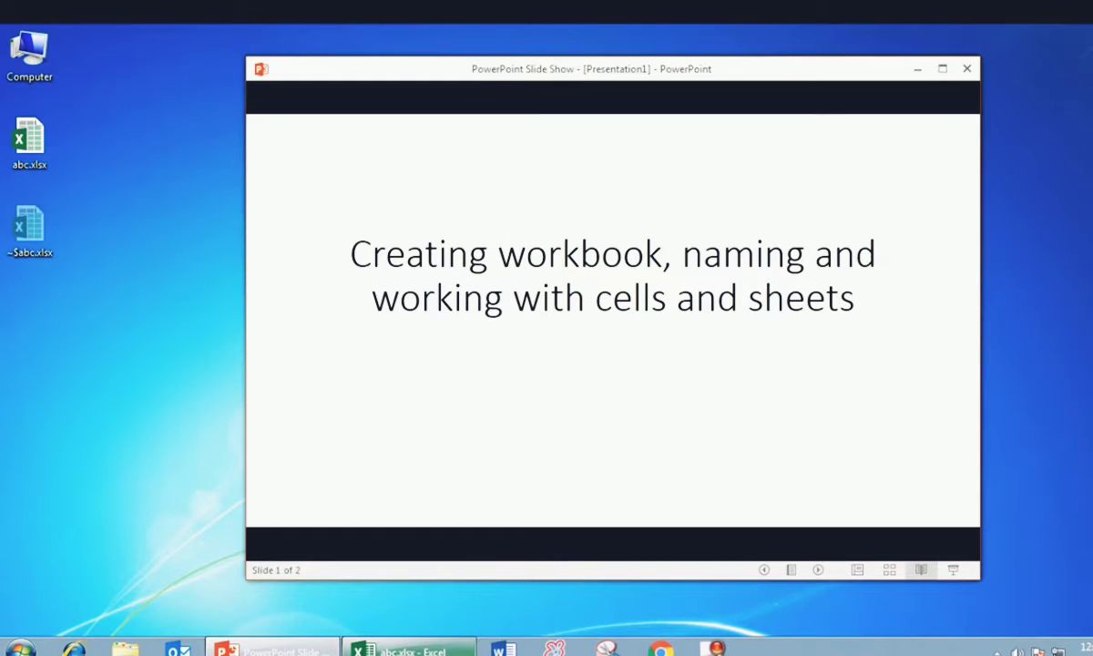
{"action": "key", "text": "alt+Tab"}
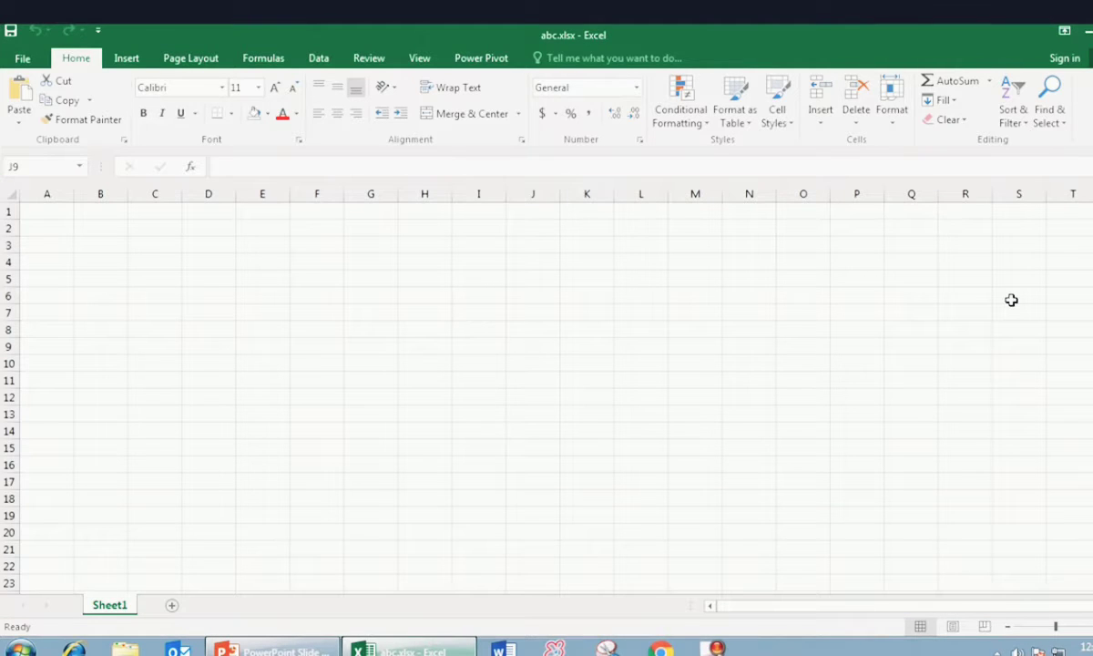
{"action": "left_click", "coordinate": [392, 649]}
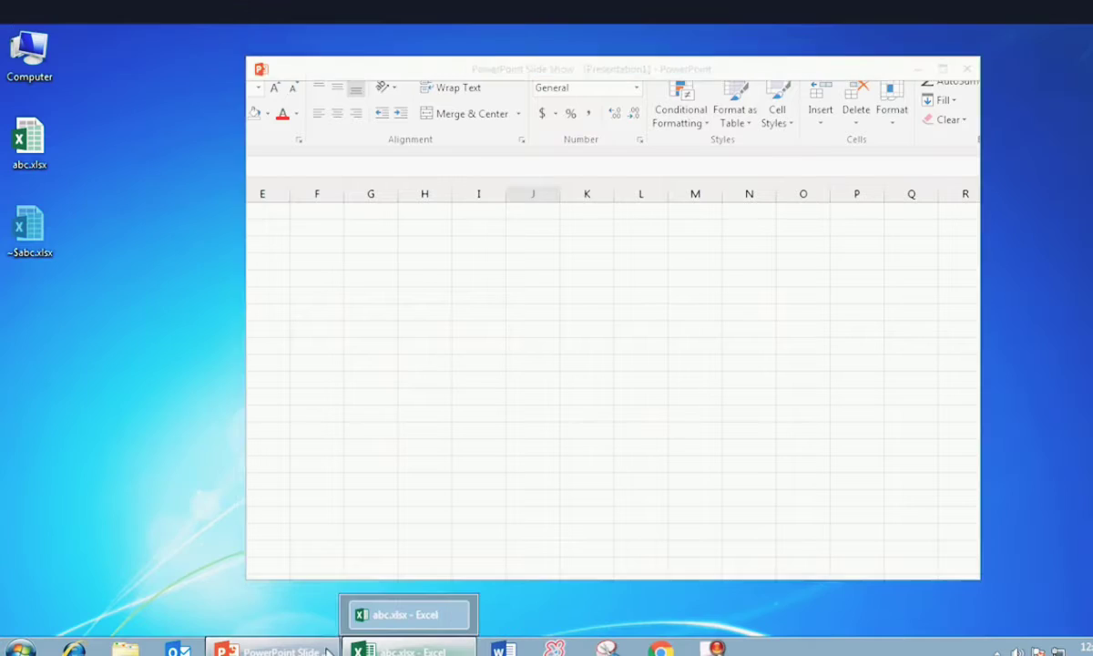
{"action": "left_click", "coordinate": [307, 651]}
{"action": "left_click", "coordinate": [307, 650]}
- Advance the slide show to the Example slide, then bring abc.xlsx back in front
{"action": "left_click", "coordinate": [595, 292]}
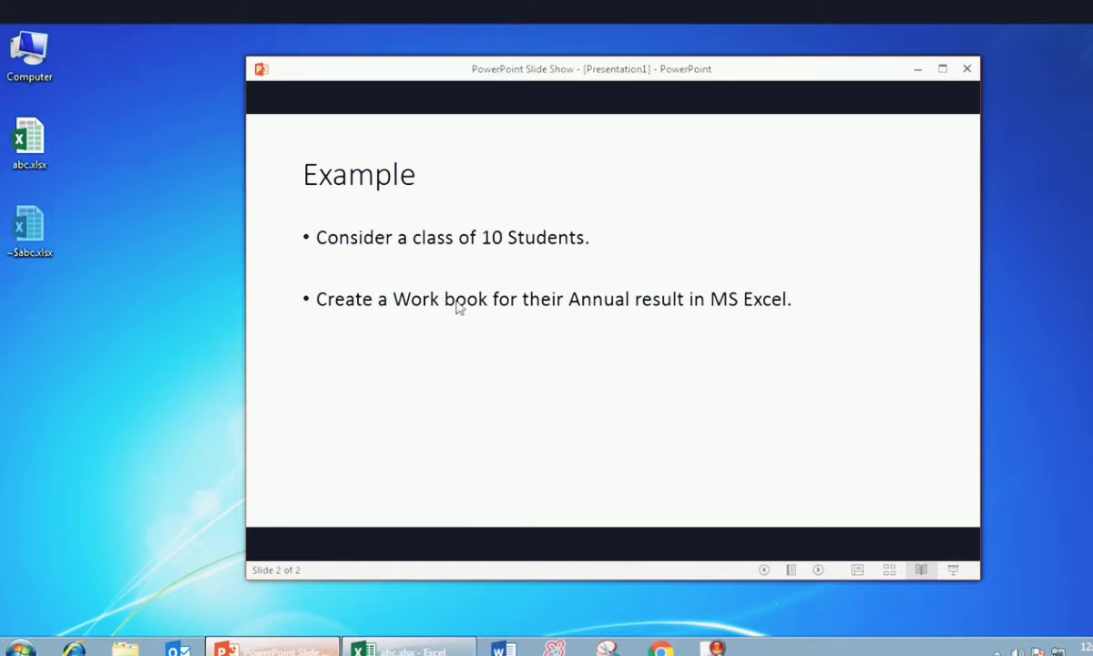
{"action": "left_click", "coordinate": [428, 647]}
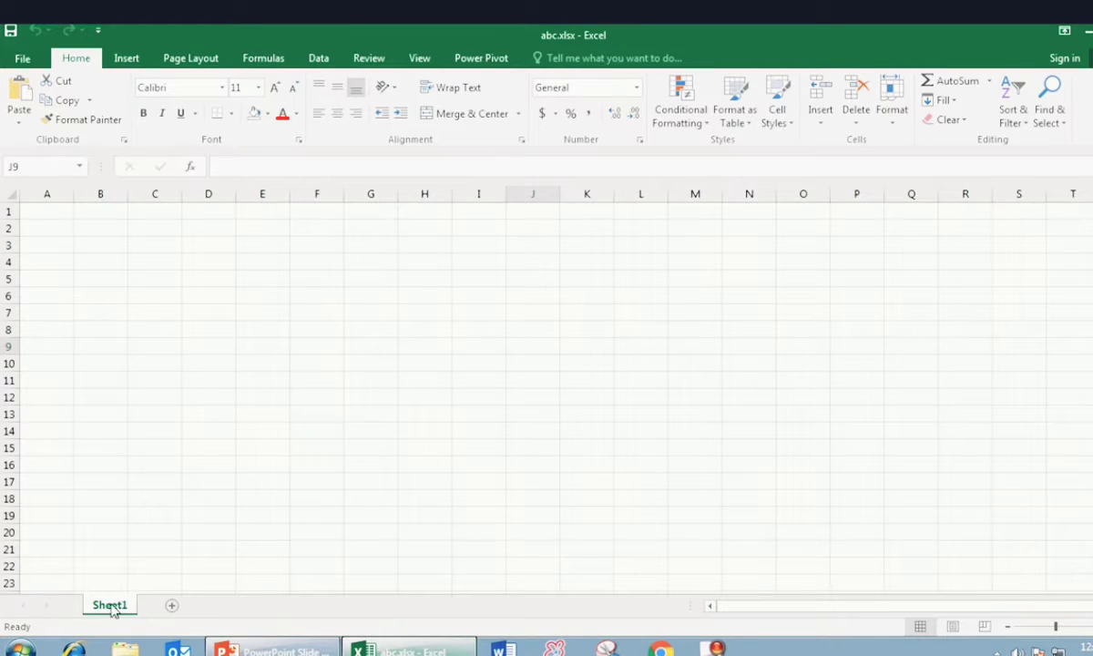
- Rename Sheet1 to Physics
{"action": "right_click", "coordinate": [111, 607]}
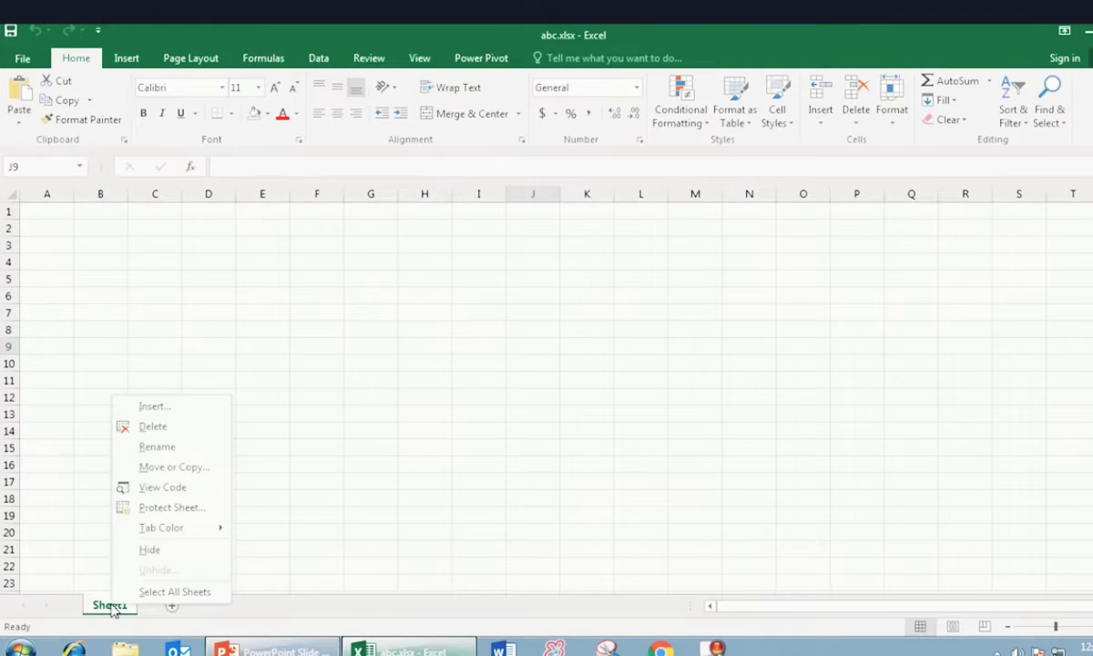
{"action": "left_click", "coordinate": [157, 447]}
{"action": "type", "text": "Phys"}
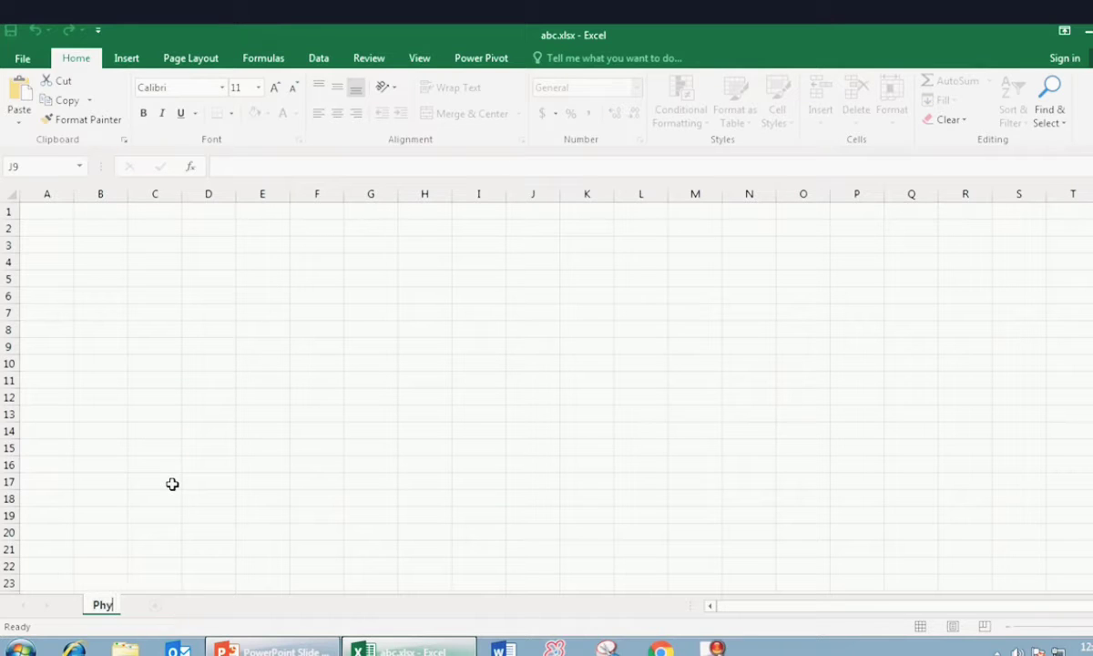
{"action": "type", "text": "ics"}
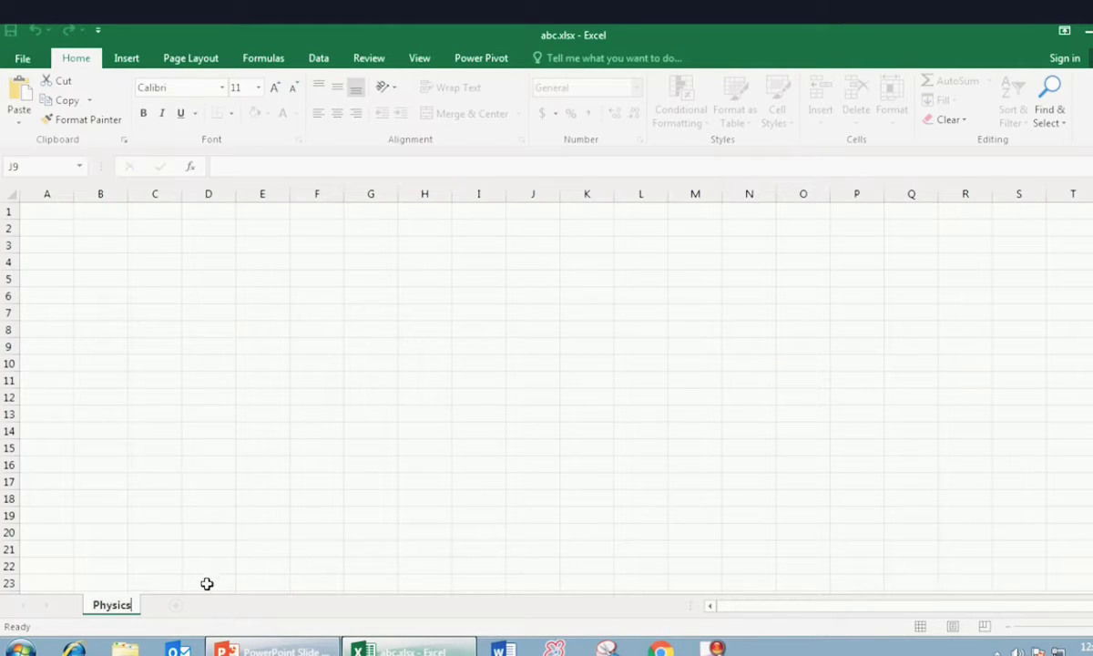
{"action": "key", "text": "Return"}
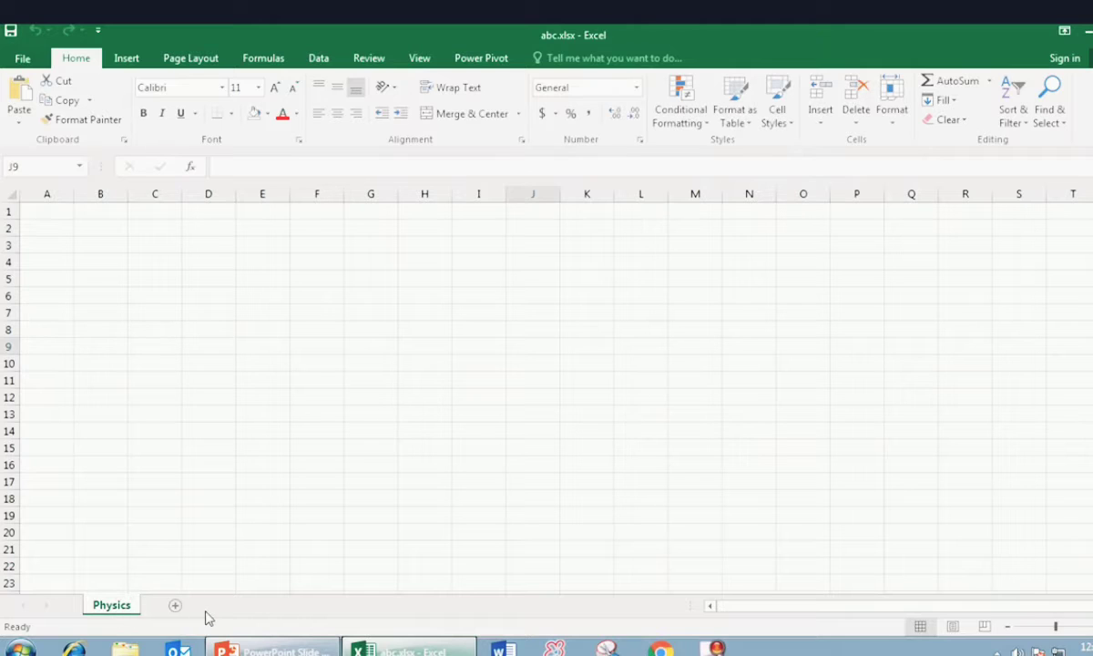
- Add a new sheet and name it Mathematics
{"action": "left_click", "coordinate": [176, 606]}
{"action": "right_click", "coordinate": [180, 608]}
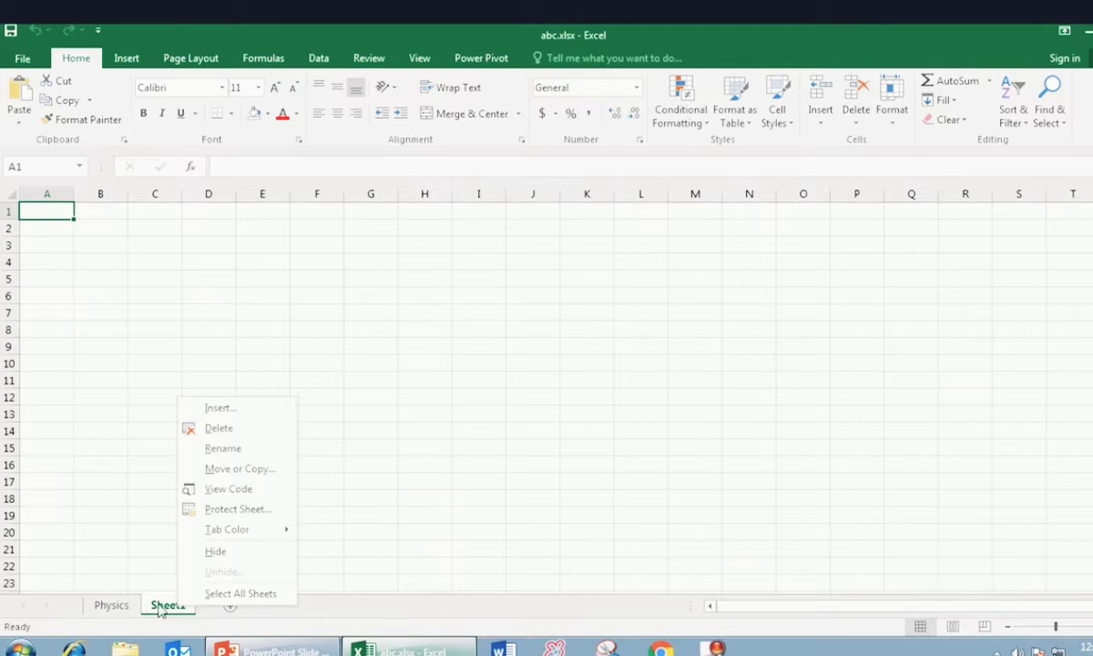
{"action": "left_click", "coordinate": [254, 453]}
{"action": "type", "text": "M"}
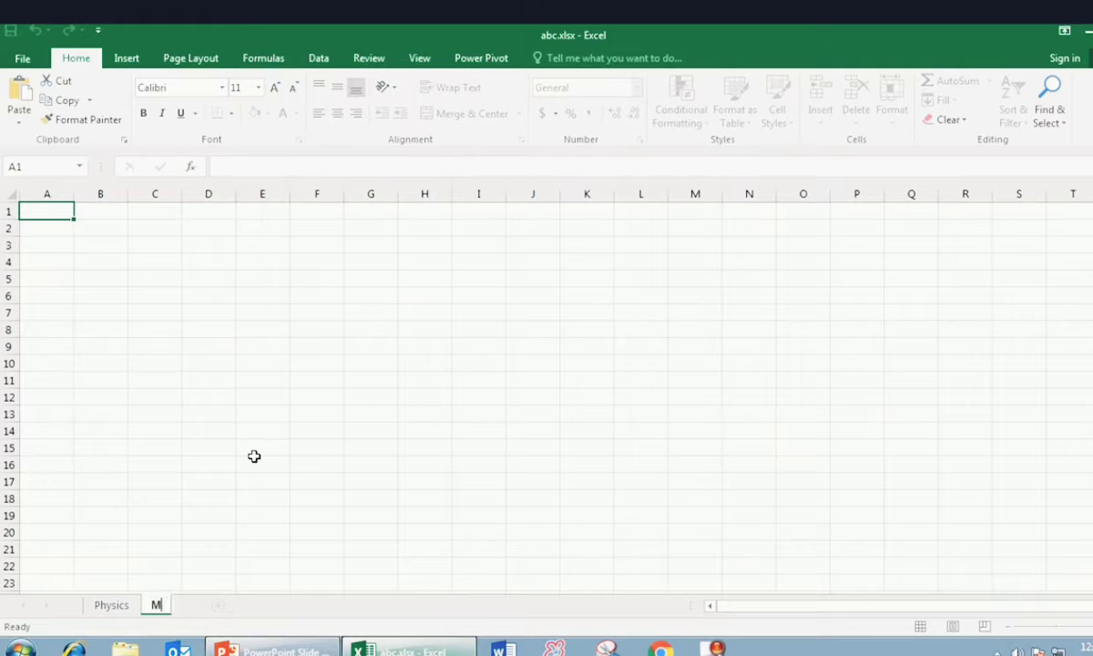
{"action": "type", "text": "h"}
{"action": "key", "text": "BackSpace"}
{"action": "key", "text": "BackSpace"}
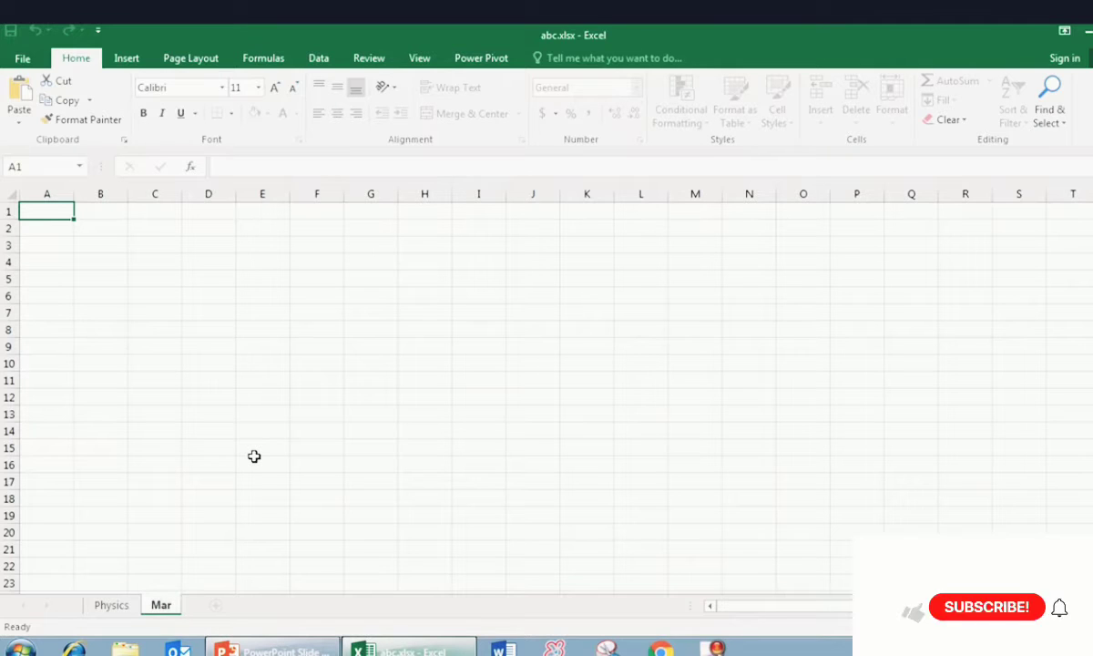
{"action": "key", "text": "BackSpace"}
{"action": "key", "text": "BackSpace"}
{"action": "type", "text": "athe"}
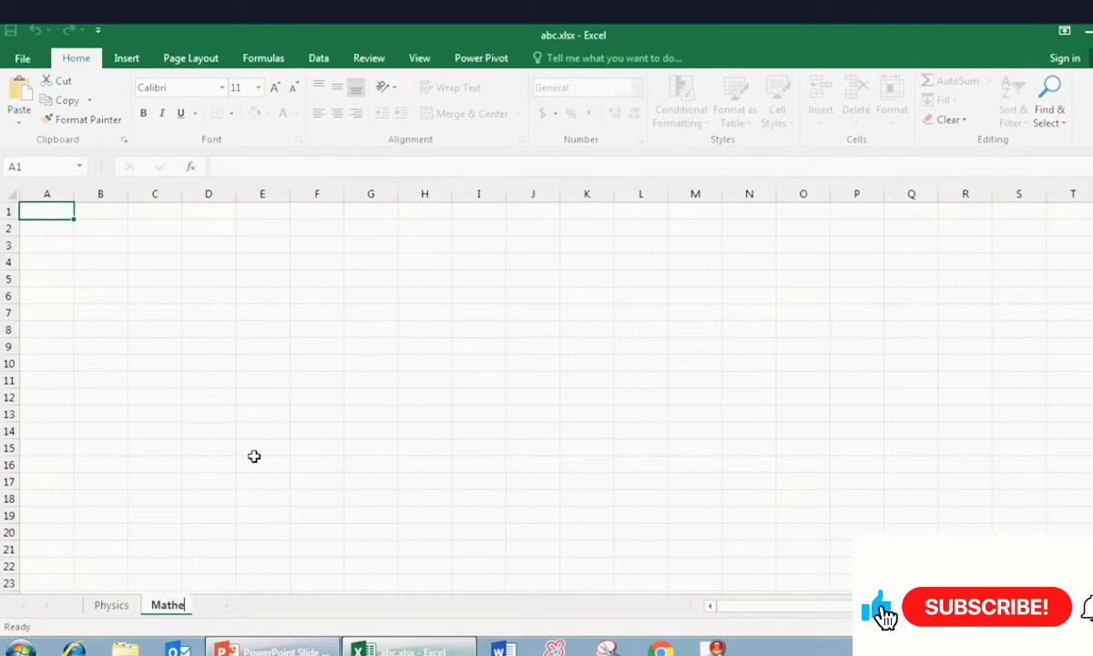
{"action": "type", "text": "mat"}
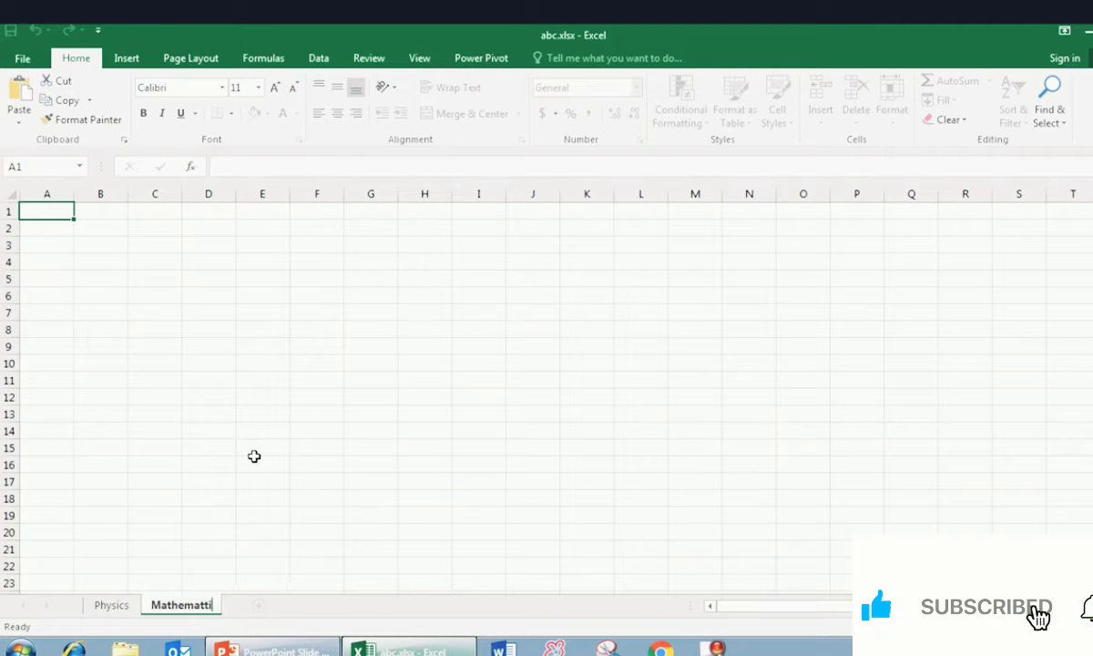
{"action": "type", "text": "ic"}
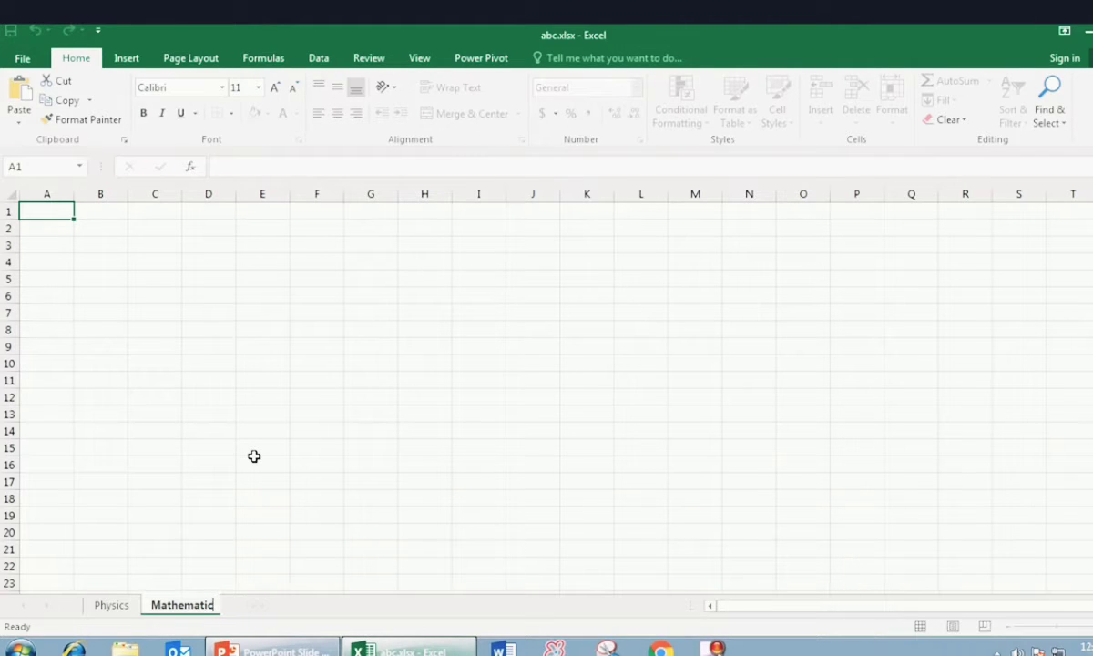
{"action": "type", "text": "s"}
{"action": "key", "text": "Return"}
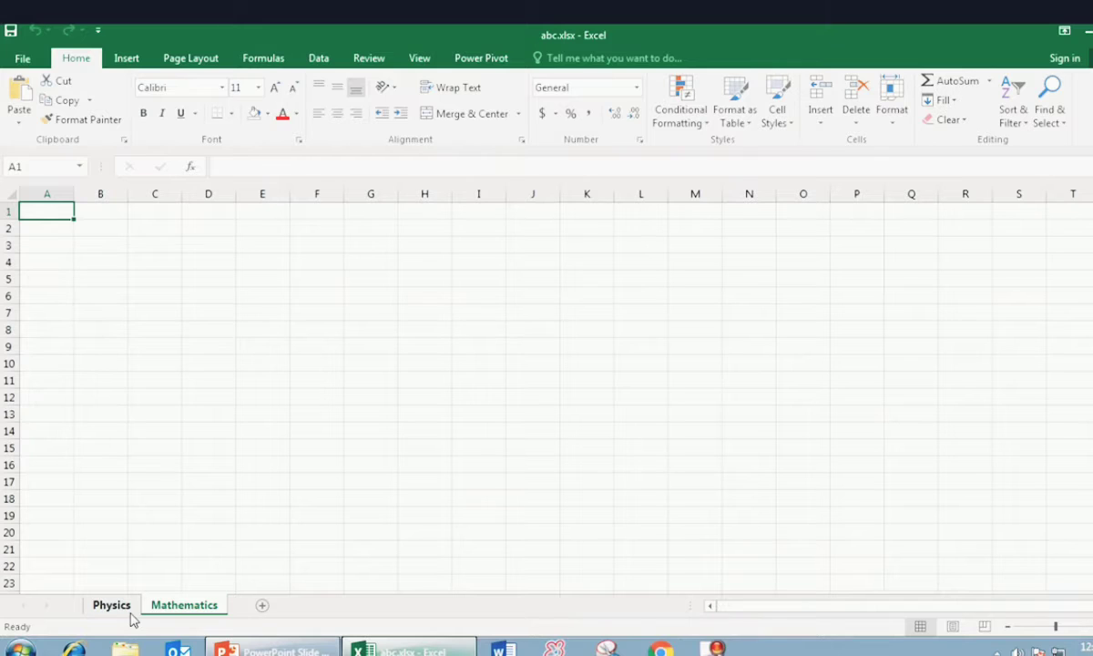
- On the Physics sheet, enter headers Names in A1, Roll No in B1 and Physics Marks in C1
{"action": "left_click", "coordinate": [126, 608]}
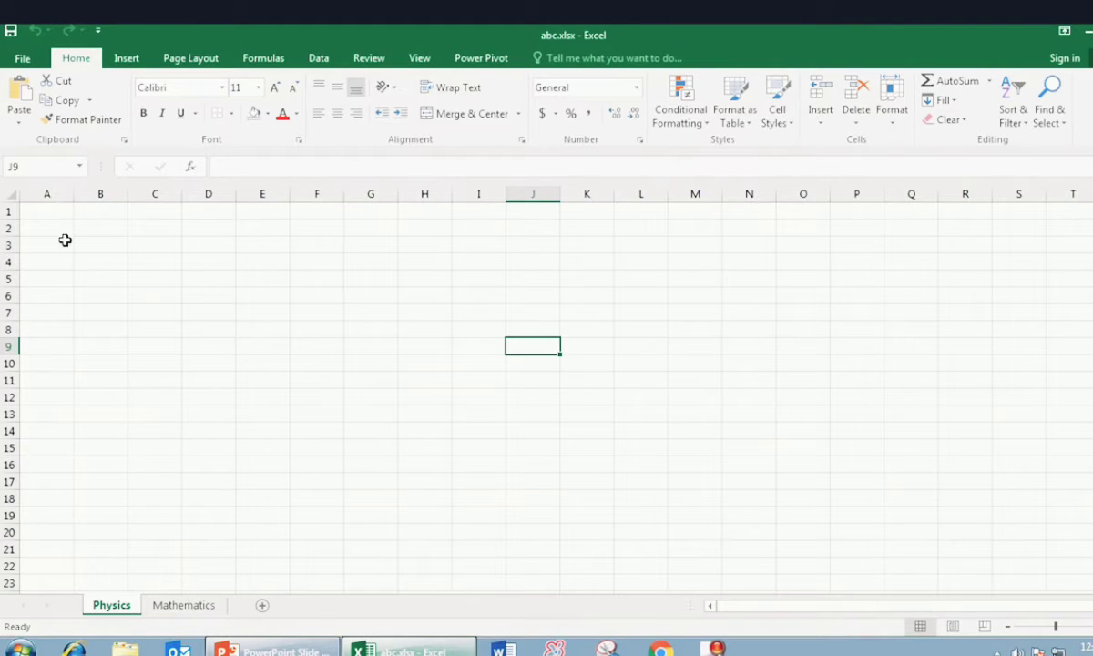
{"action": "double_click", "coordinate": [57, 210]}
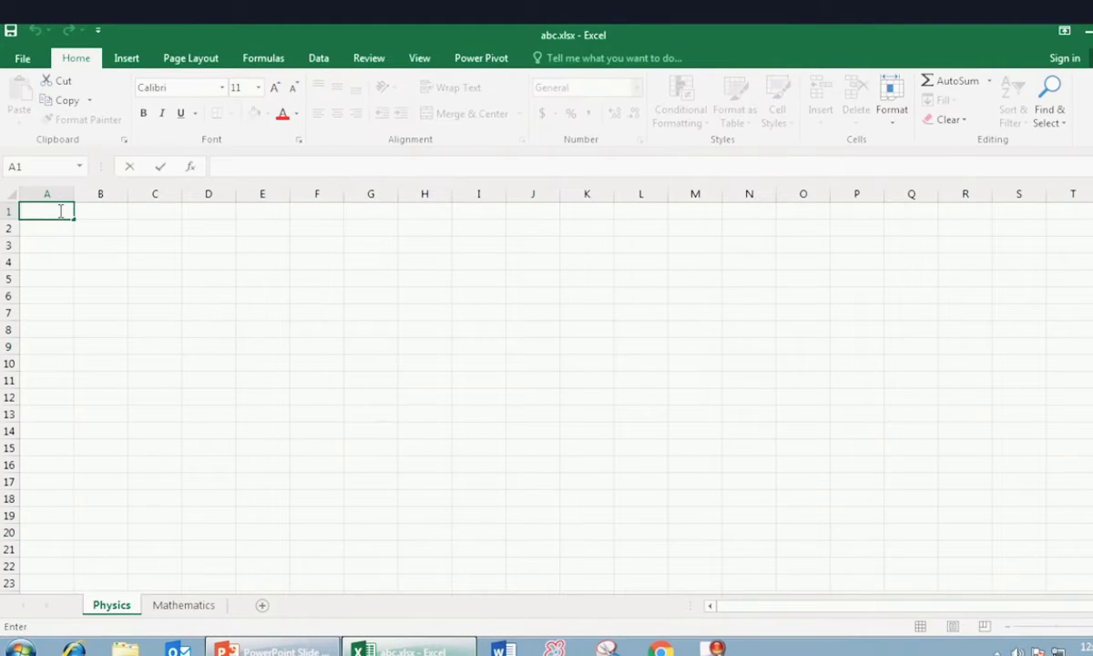
{"action": "type", "text": "Name"}
{"action": "type", "text": "s"}
{"action": "left_click", "coordinate": [116, 213]}
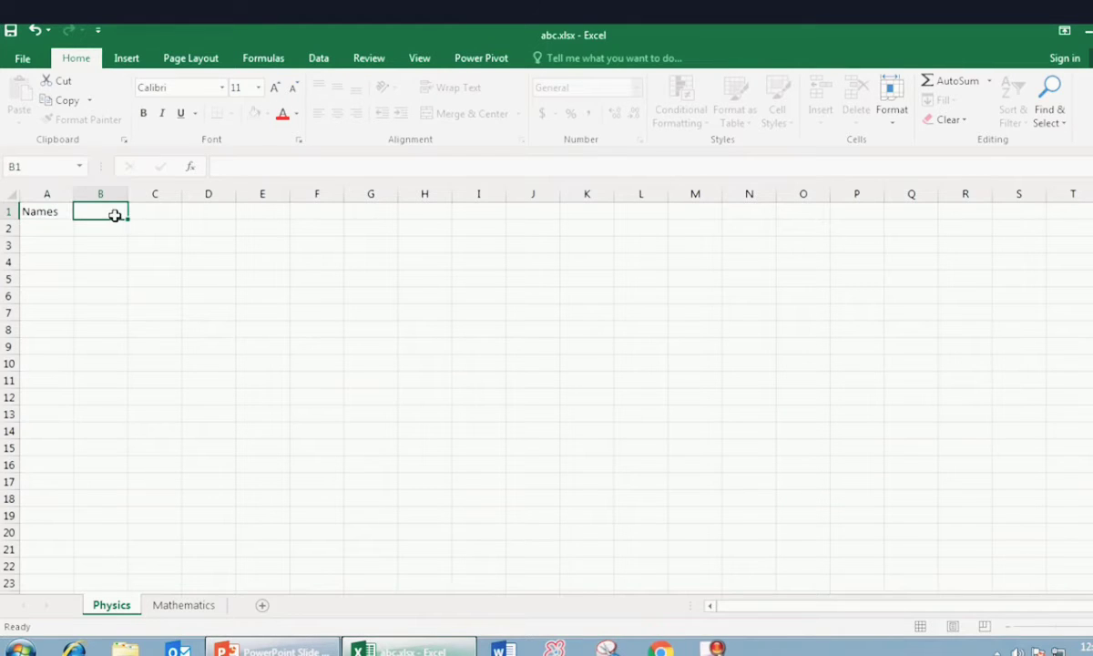
{"action": "double_click", "coordinate": [116, 214]}
{"action": "type", "text": "Roll No"}
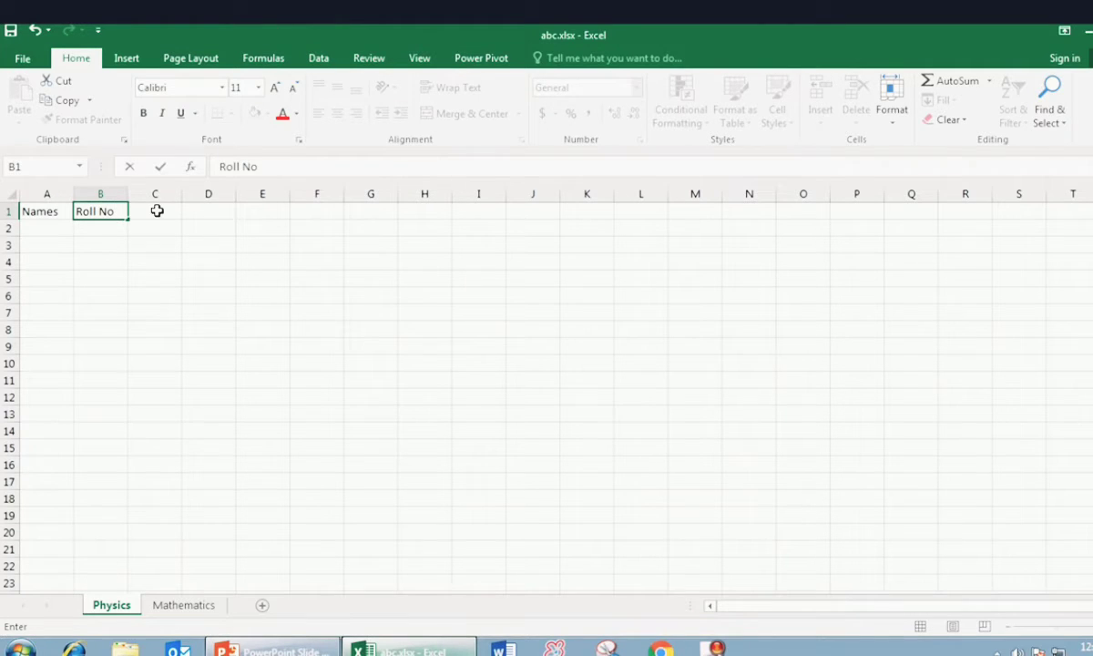
{"action": "double_click", "coordinate": [155, 210]}
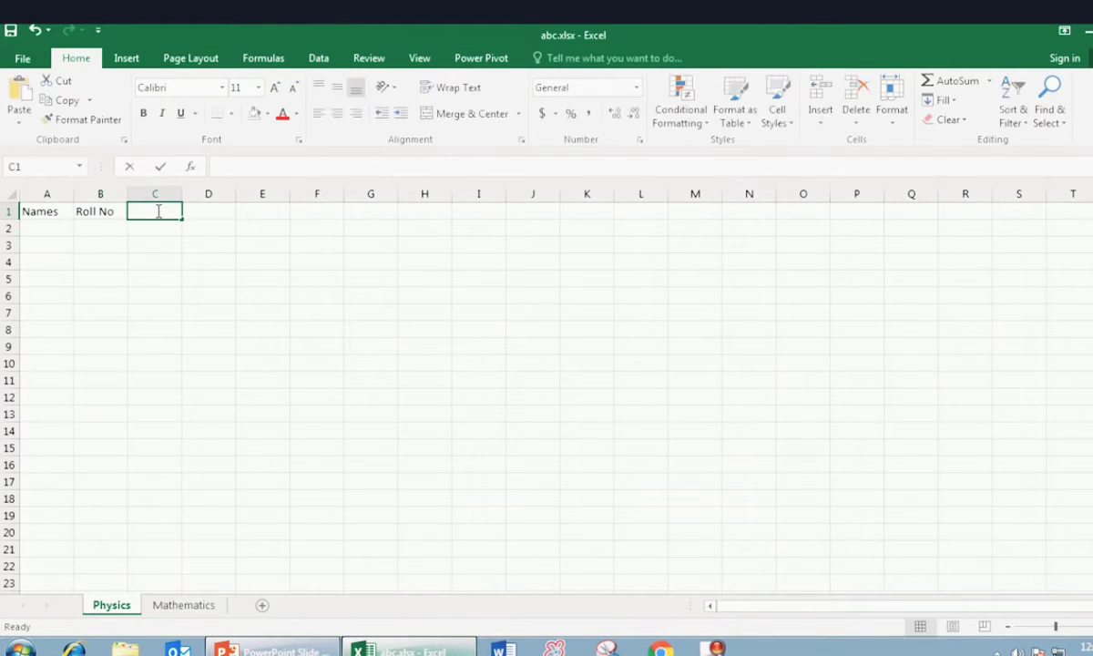
{"action": "type", "text": "Physics"}
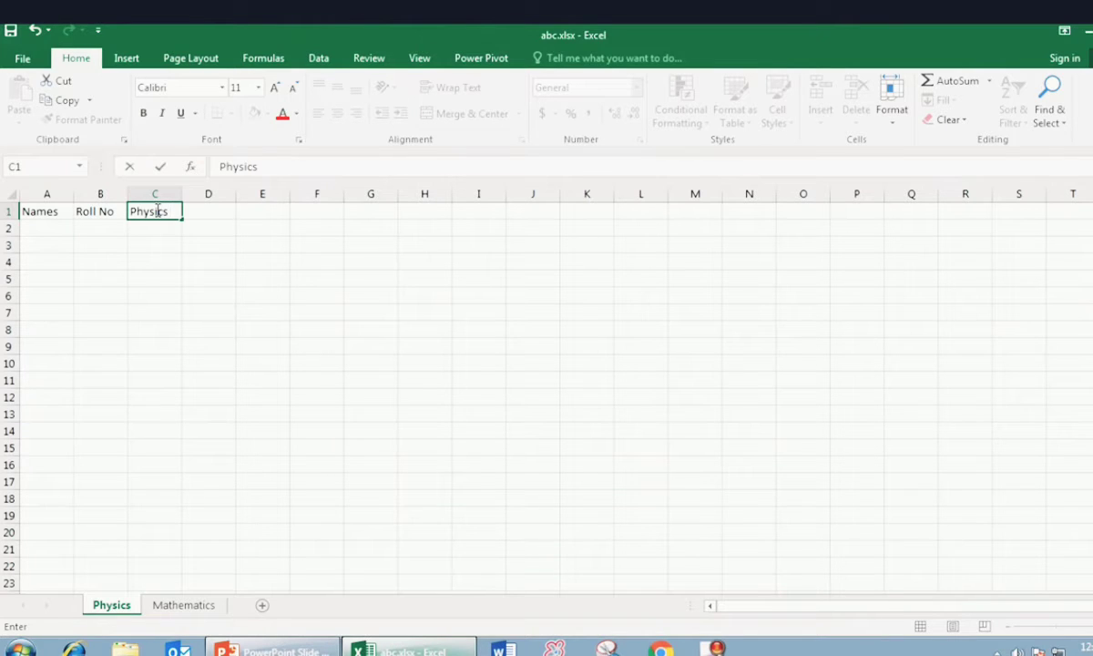
{"action": "type", "text": " Marks"}
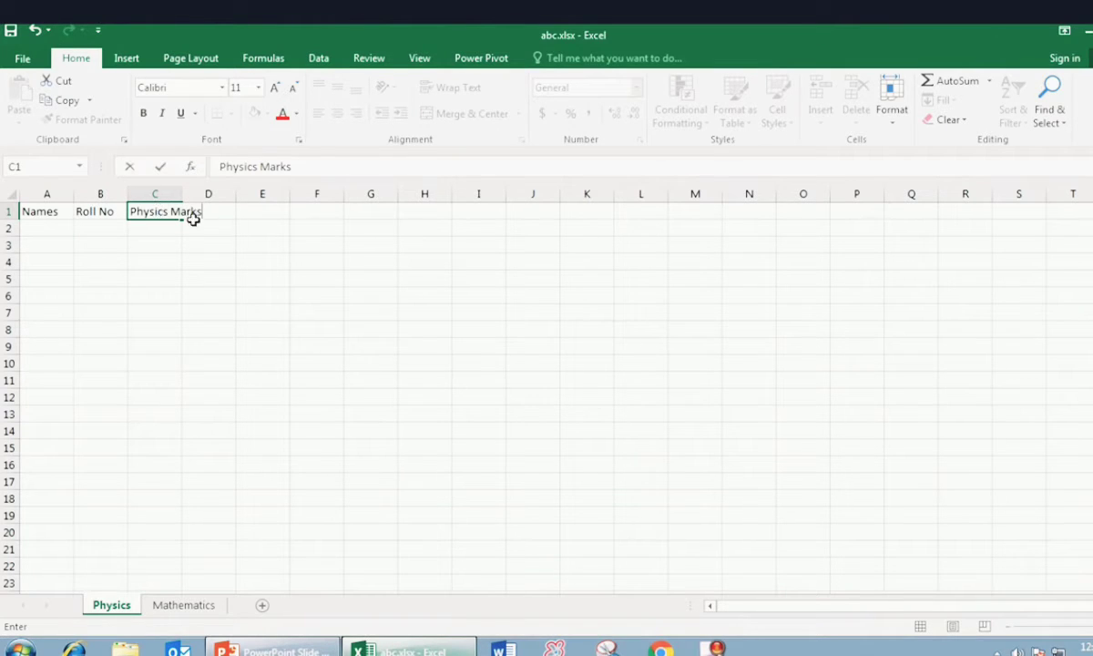
{"action": "left_click", "coordinate": [180, 261]}
- Select D1, B3, D6, then the empty cells beneath each of the three headers
{"action": "left_click", "coordinate": [211, 211]}
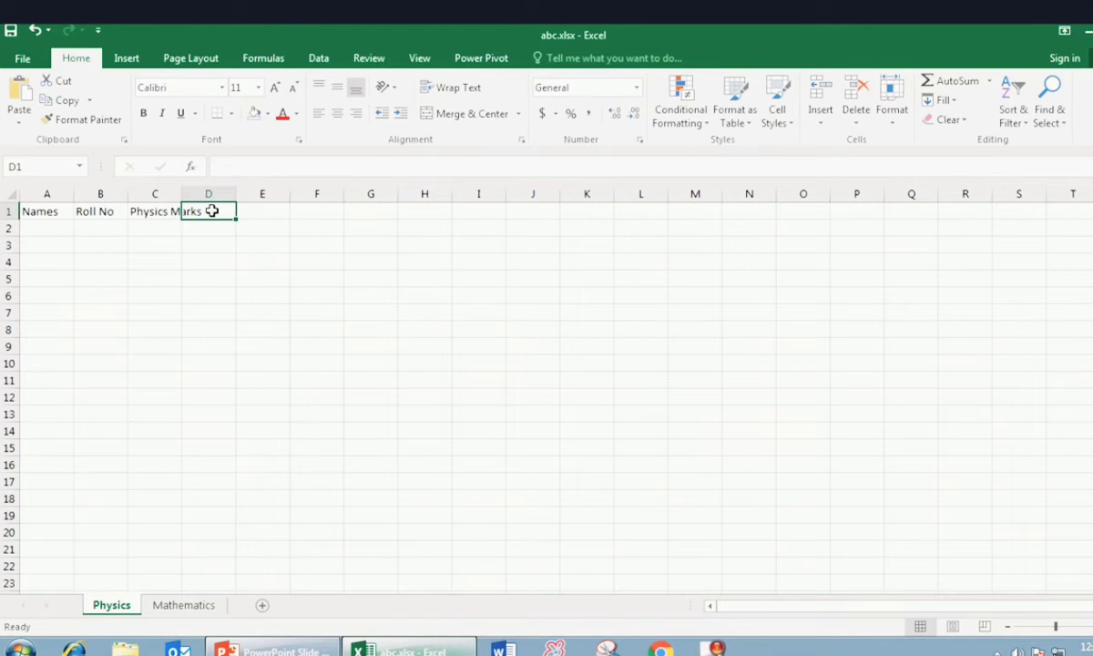
{"action": "left_click", "coordinate": [107, 240]}
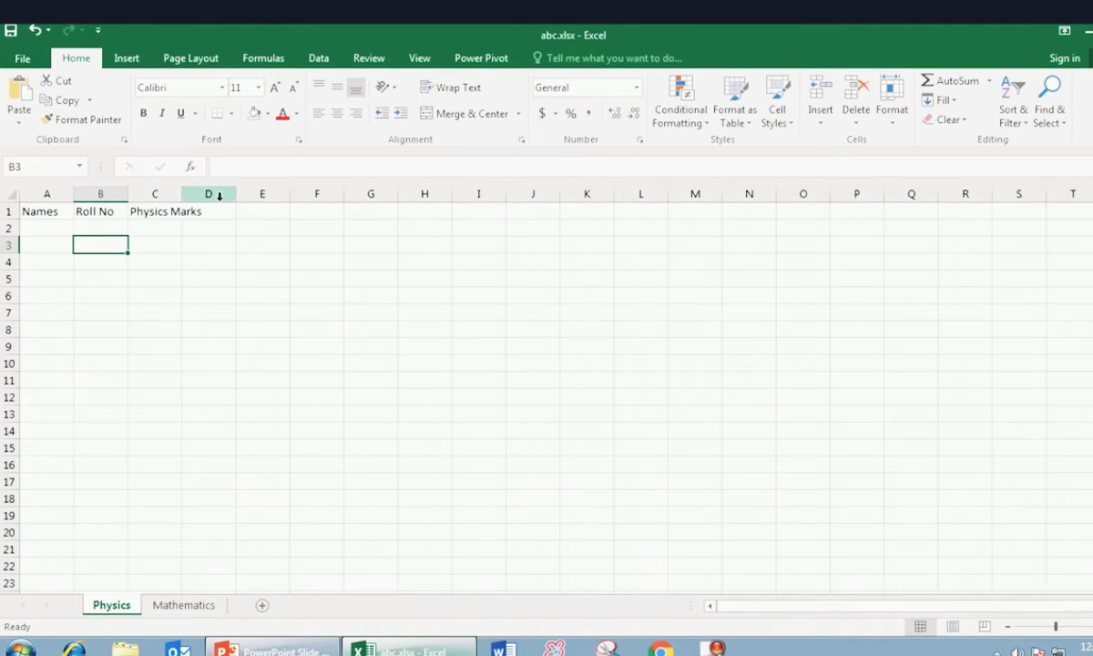
{"action": "left_click", "coordinate": [210, 290]}
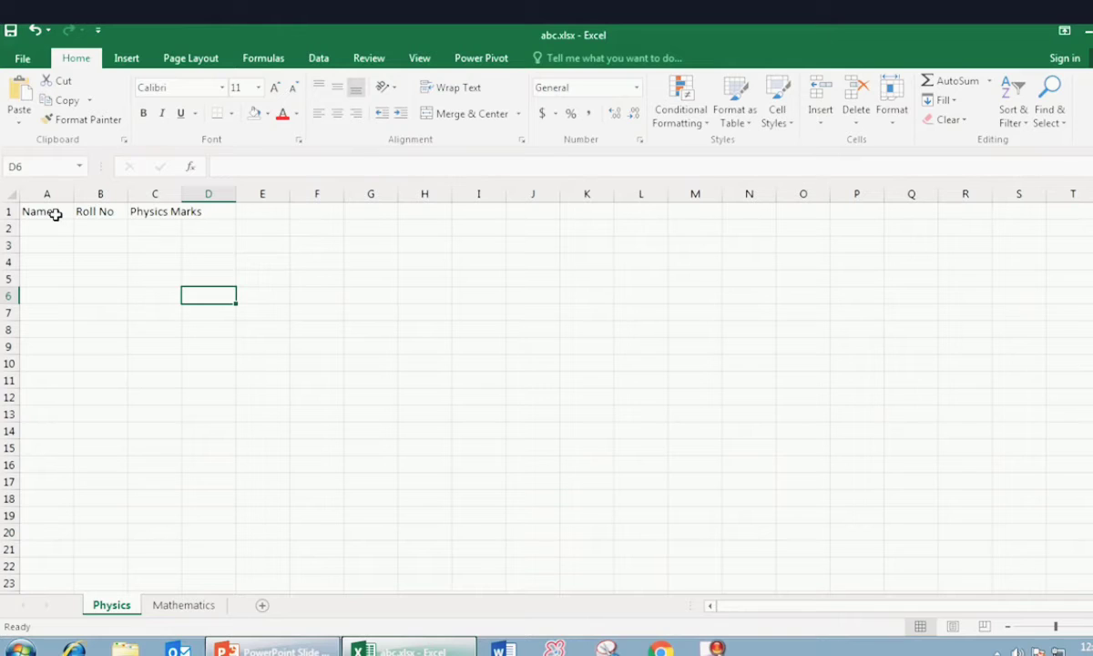
{"action": "left_click_drag", "start_coordinate": [50, 229], "coordinate": [43, 416]}
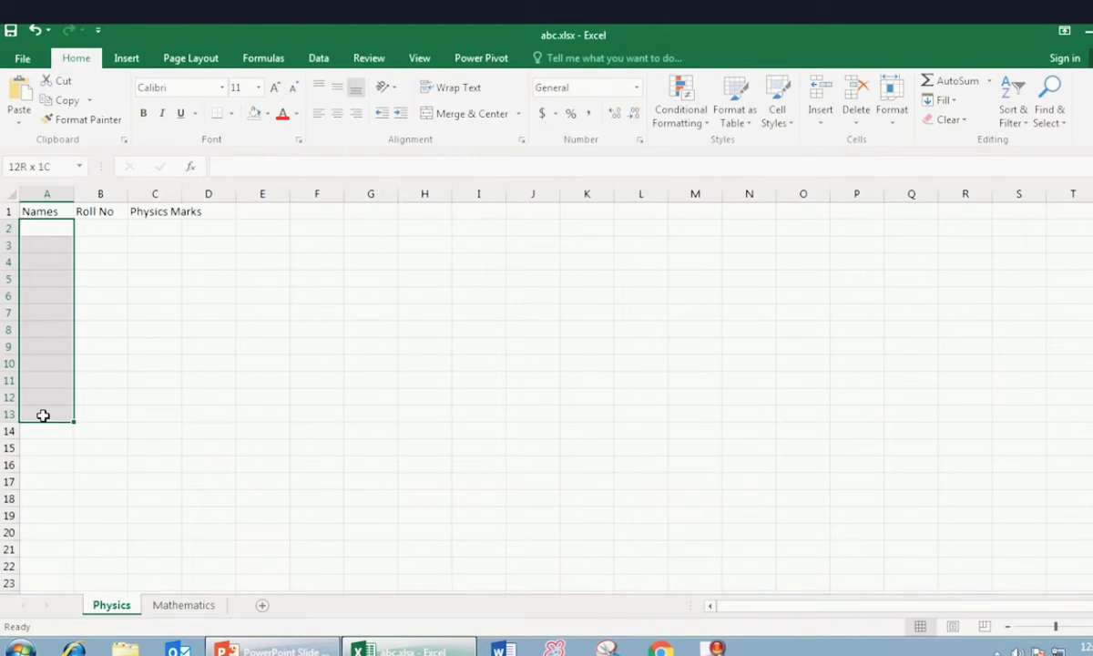
{"action": "left_click_drag", "start_coordinate": [98, 229], "coordinate": [100, 431]}
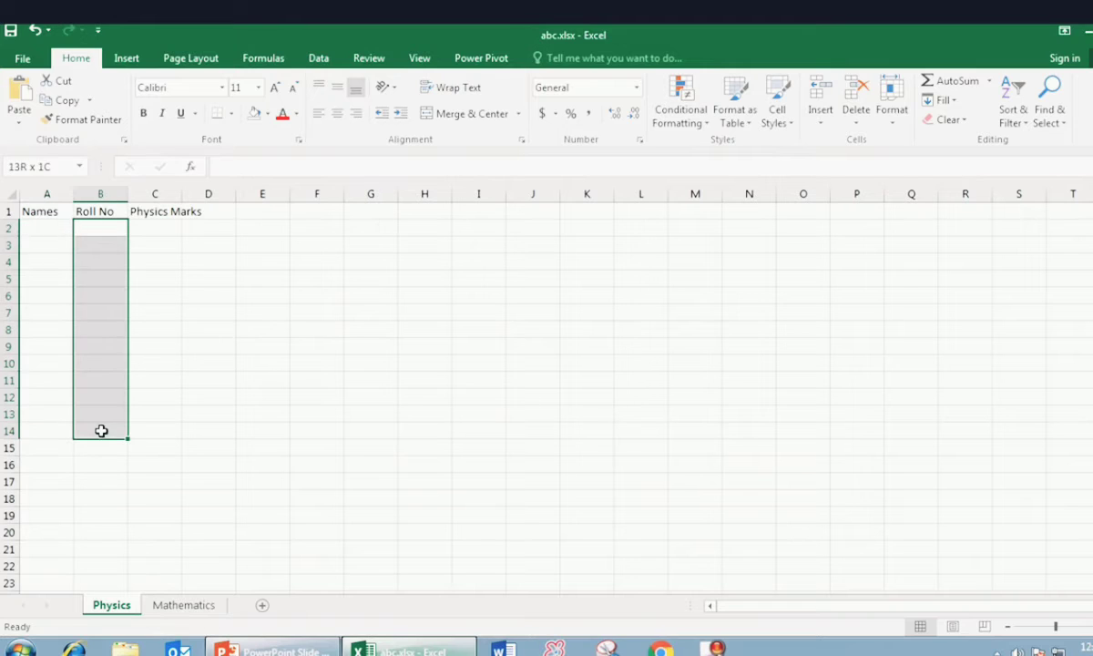
{"action": "left_click_drag", "start_coordinate": [158, 229], "coordinate": [145, 359]}
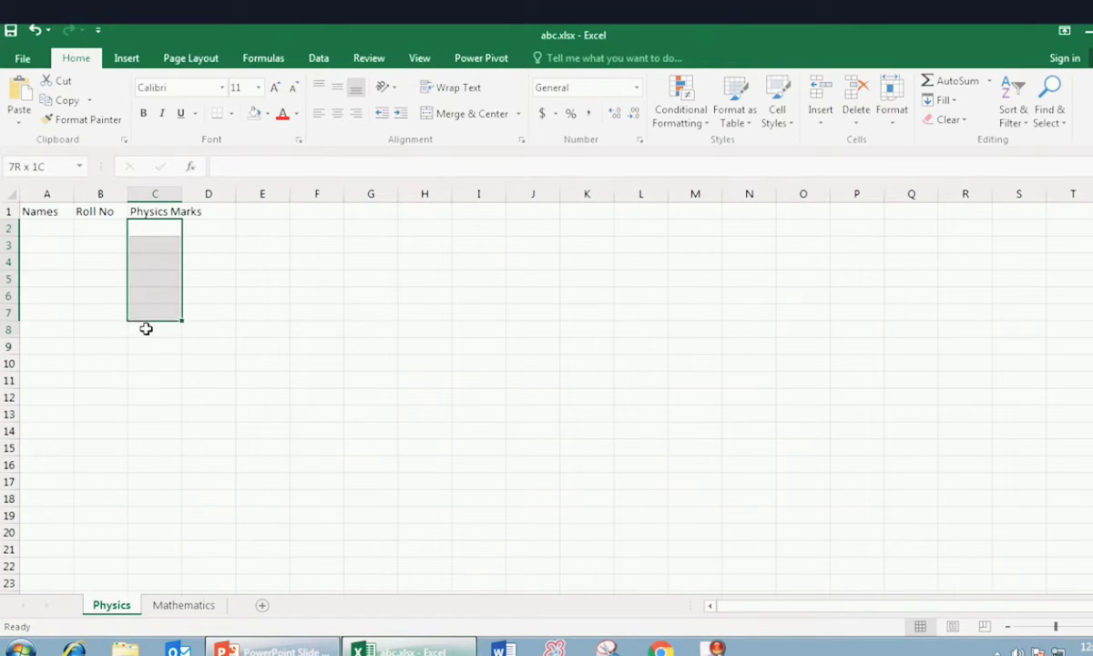
- Change the C1 header from Physics Marks to Total Marks
{"action": "left_click", "coordinate": [161, 212]}
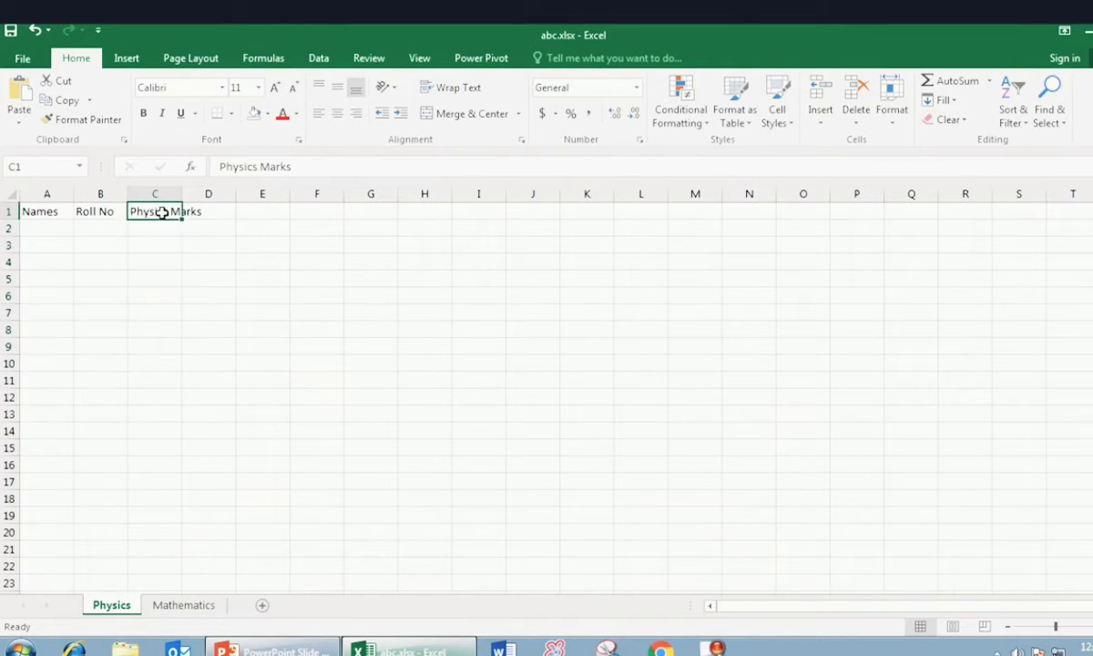
{"action": "double_click", "coordinate": [171, 211]}
{"action": "left_click_drag", "start_coordinate": [216, 211], "coordinate": [117, 206]}
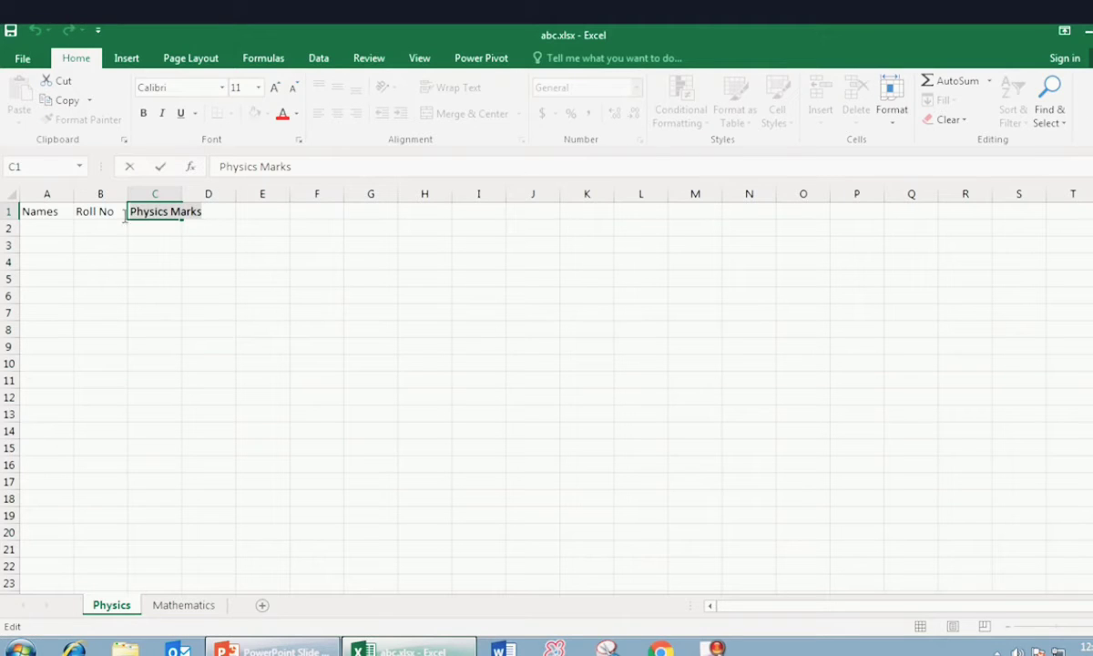
{"action": "type", "text": "Total"}
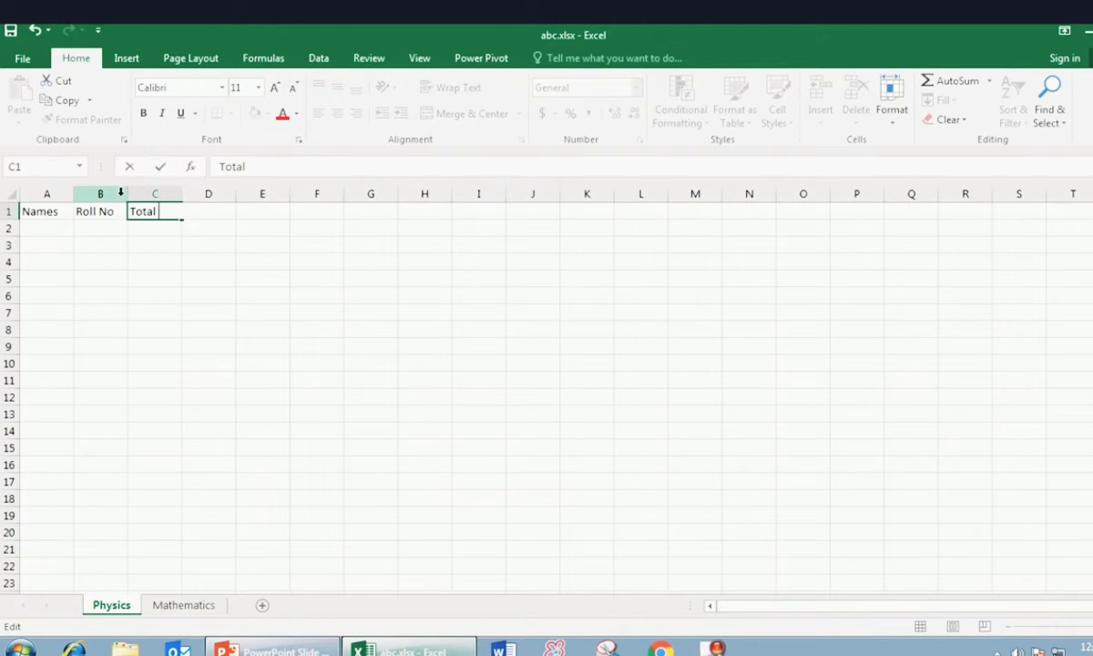
{"action": "type", "text": " Marks"}
{"action": "left_click", "coordinate": [197, 239]}
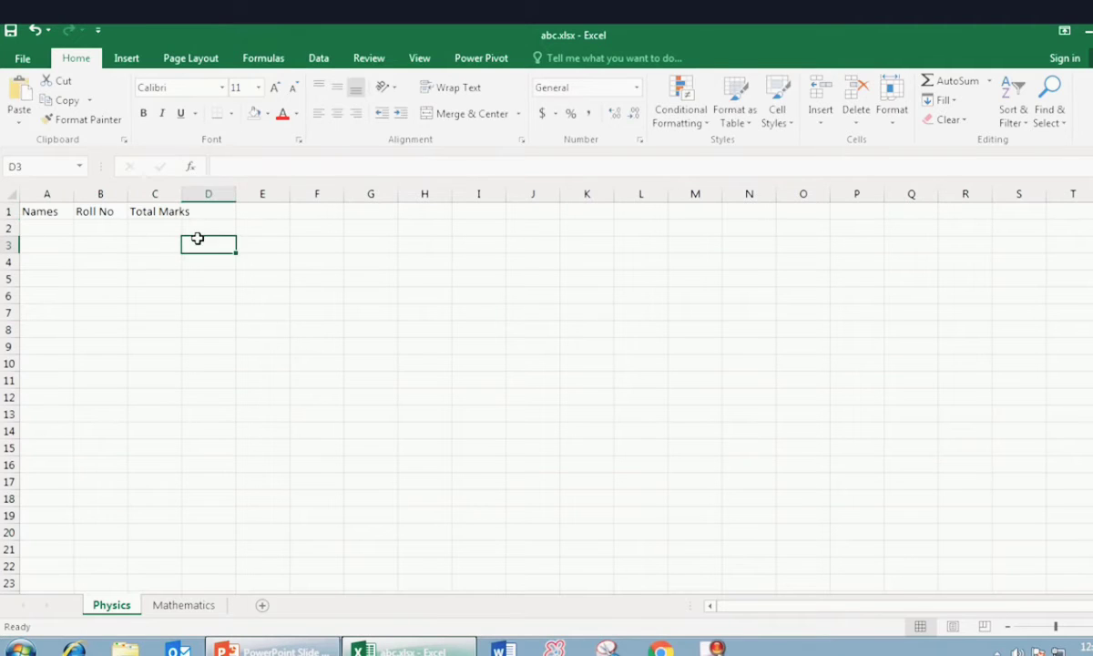
- Add the header Obtained Marks in cell D1
{"action": "left_click", "coordinate": [227, 212]}
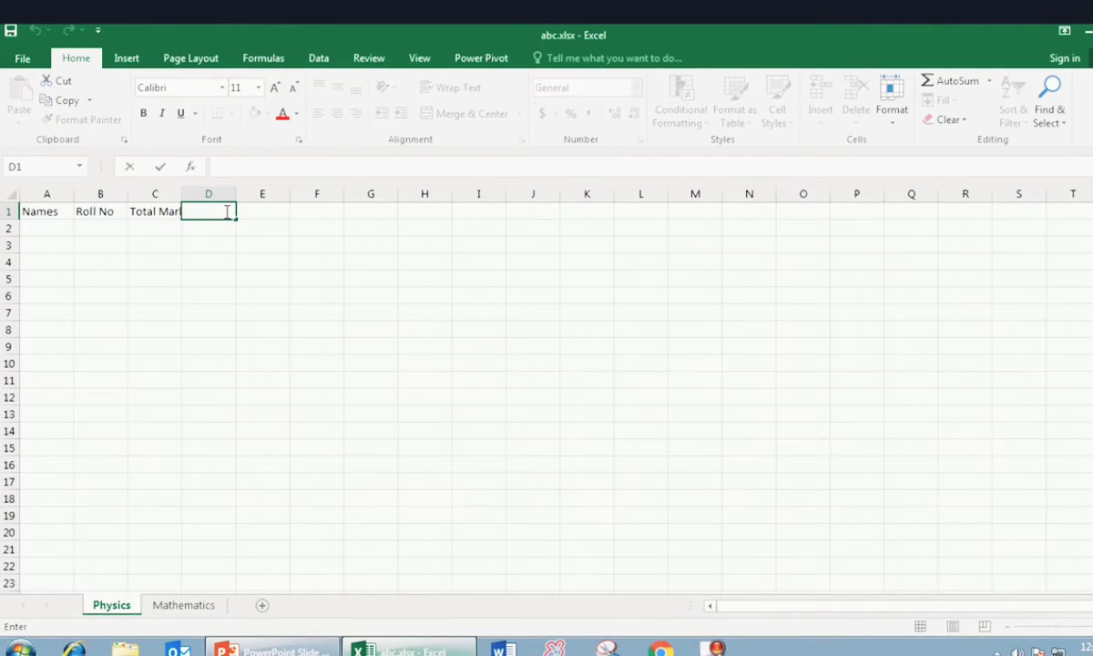
{"action": "type", "text": "Obtain"}
{"action": "type", "text": "ed Marks"}
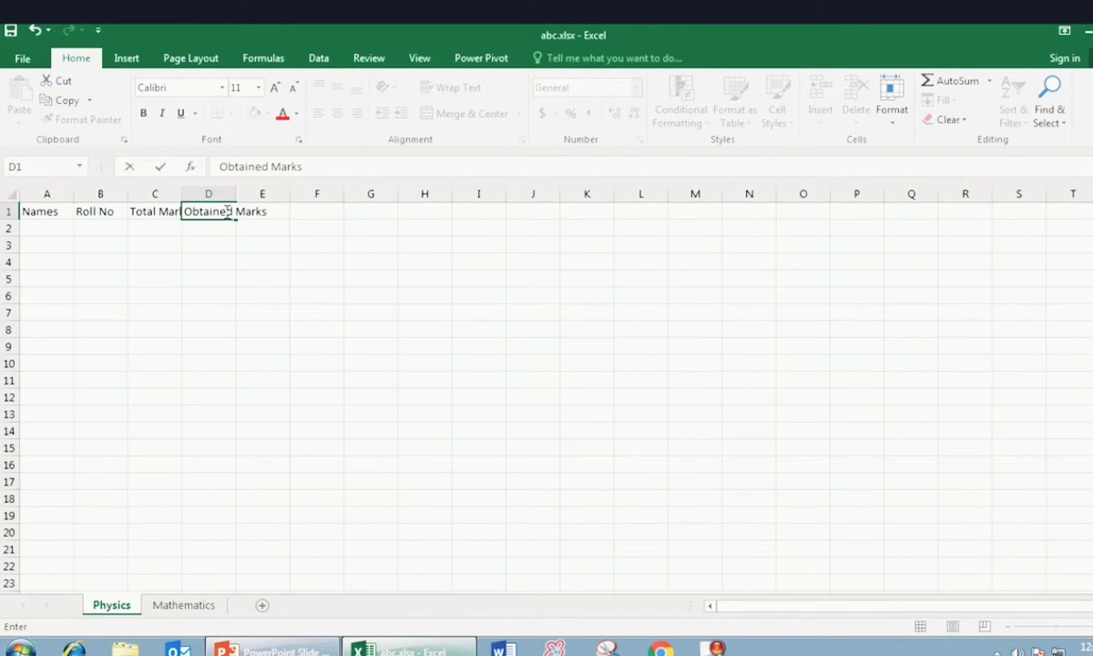
{"action": "left_click", "coordinate": [243, 296]}
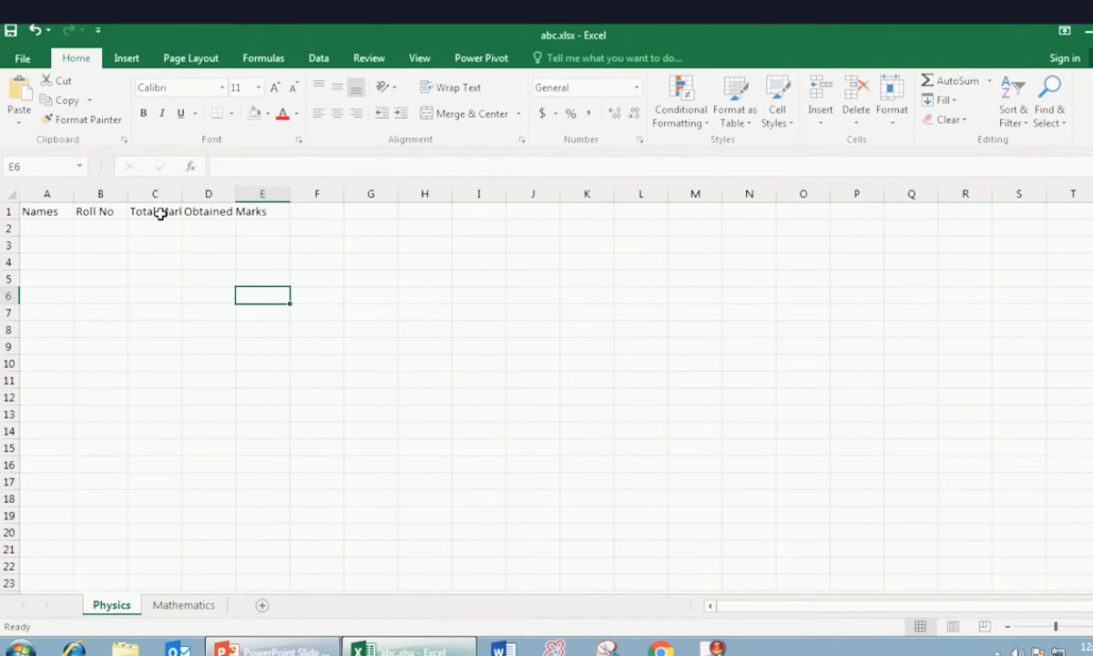
- AutoFit columns C and D to their Total Marks and Obtained Marks headers
{"action": "left_click", "coordinate": [181, 193]}
{"action": "double_click", "coordinate": [182, 194]}
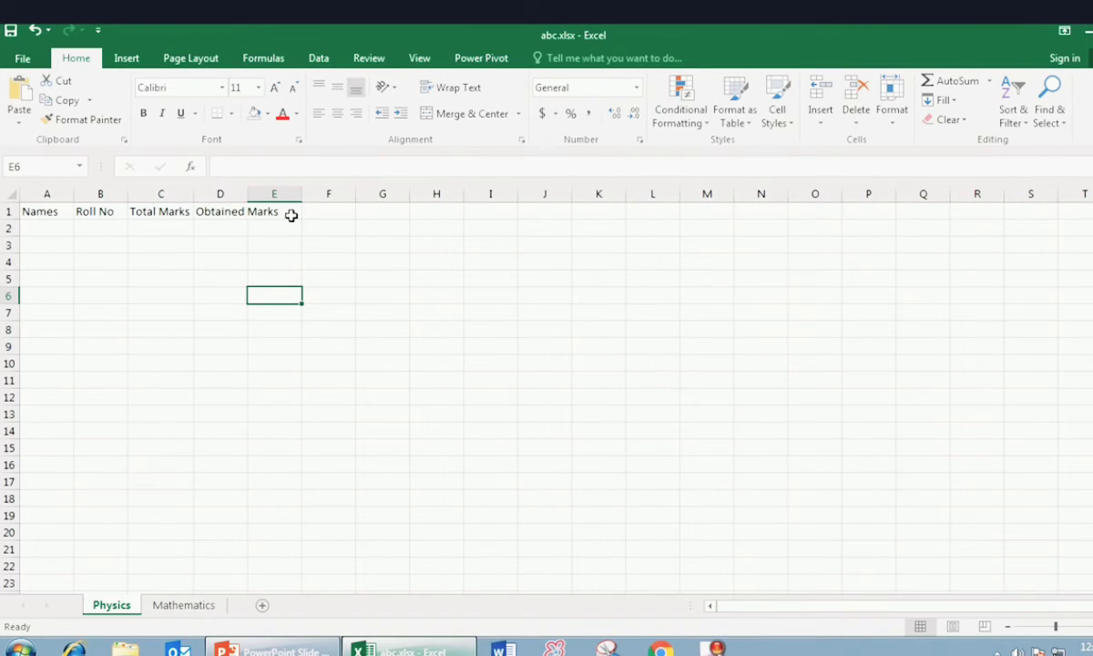
{"action": "double_click", "coordinate": [246, 193]}
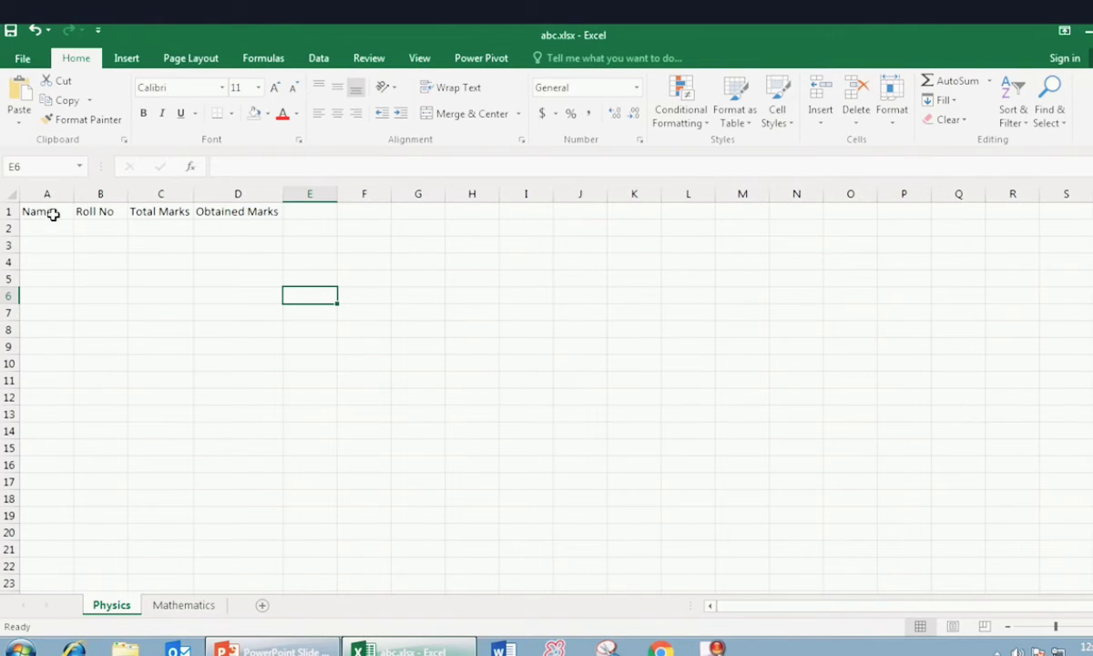
- Select header row 1, view the Fill options without applying any, then deselect
{"action": "left_click", "coordinate": [9, 211]}
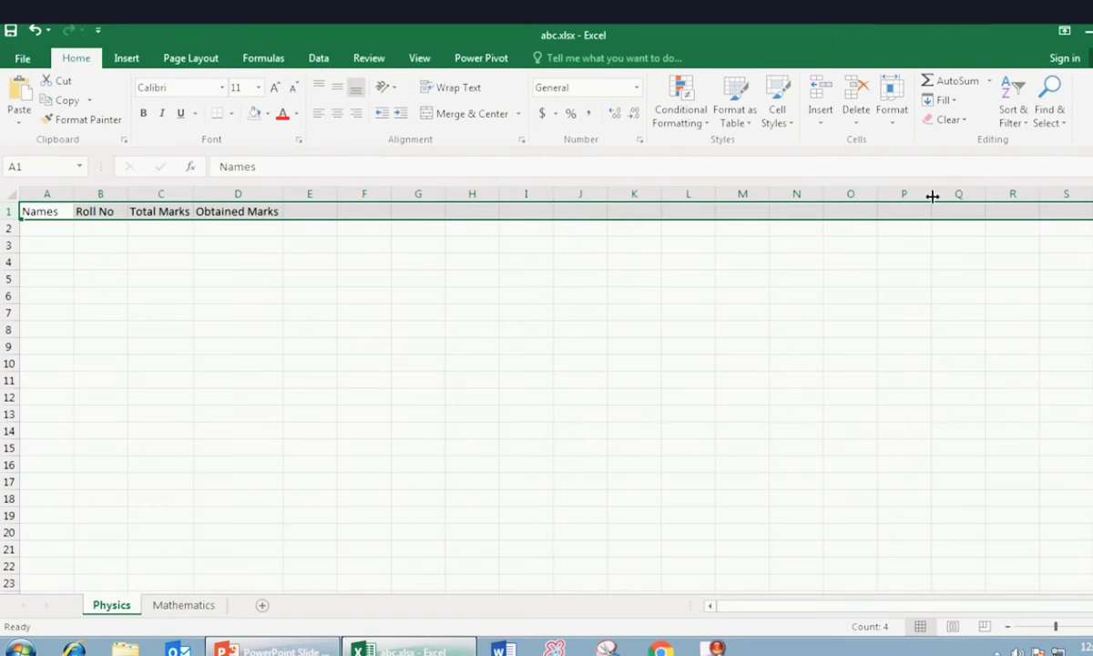
{"action": "left_click", "coordinate": [954, 102]}
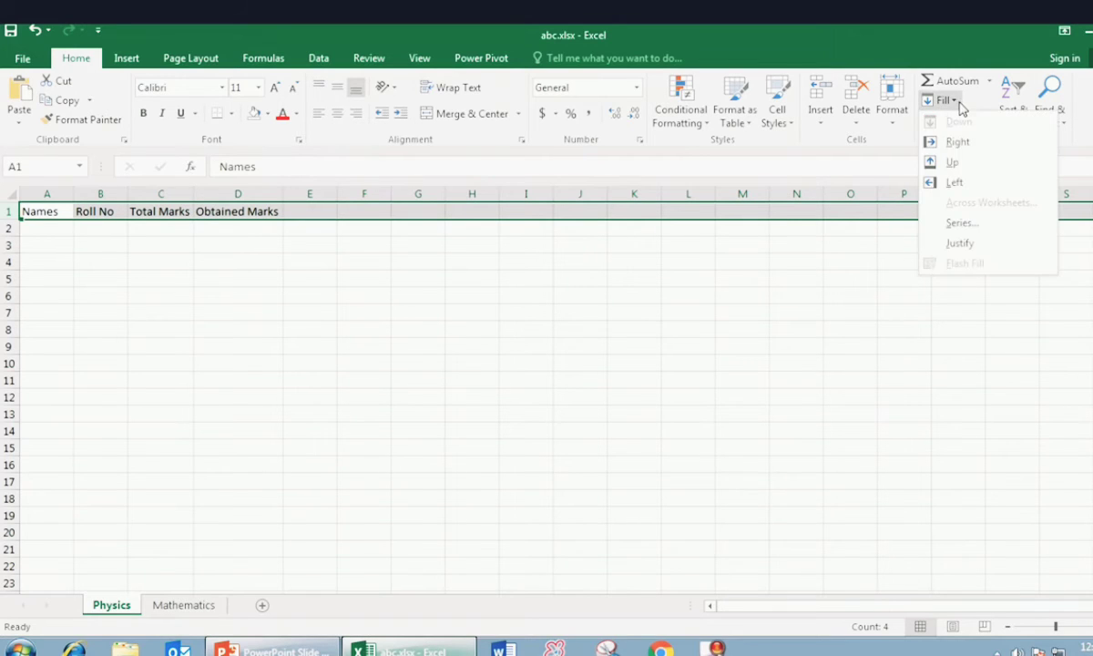
{"action": "left_click", "coordinate": [960, 108]}
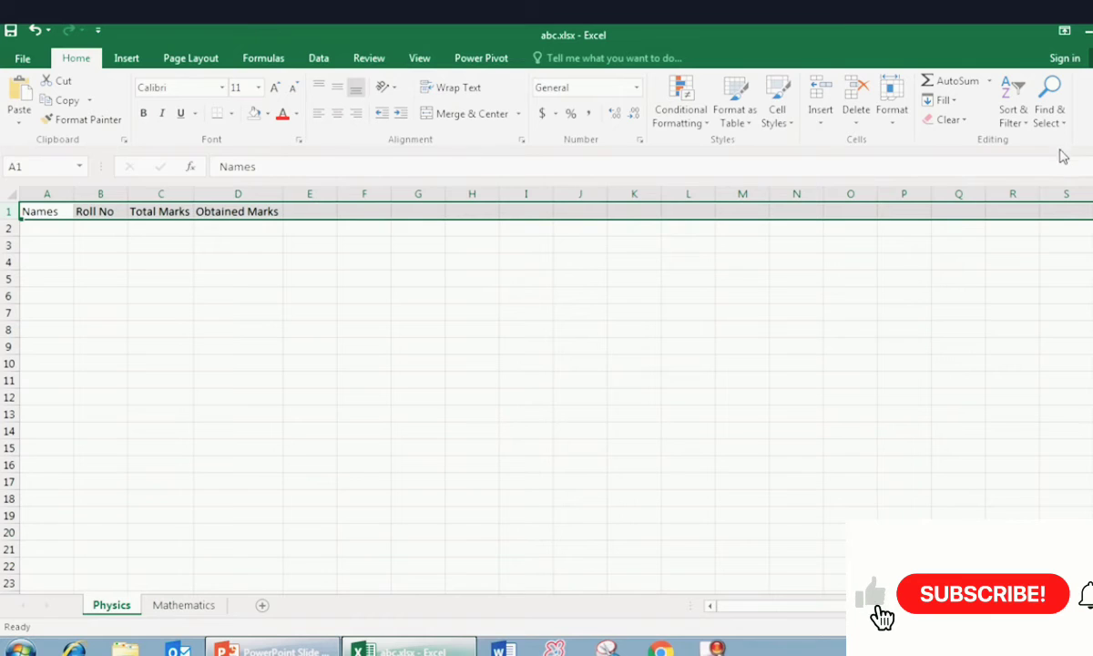
{"action": "left_click", "coordinate": [619, 260]}
{"action": "left_click", "coordinate": [246, 229]}
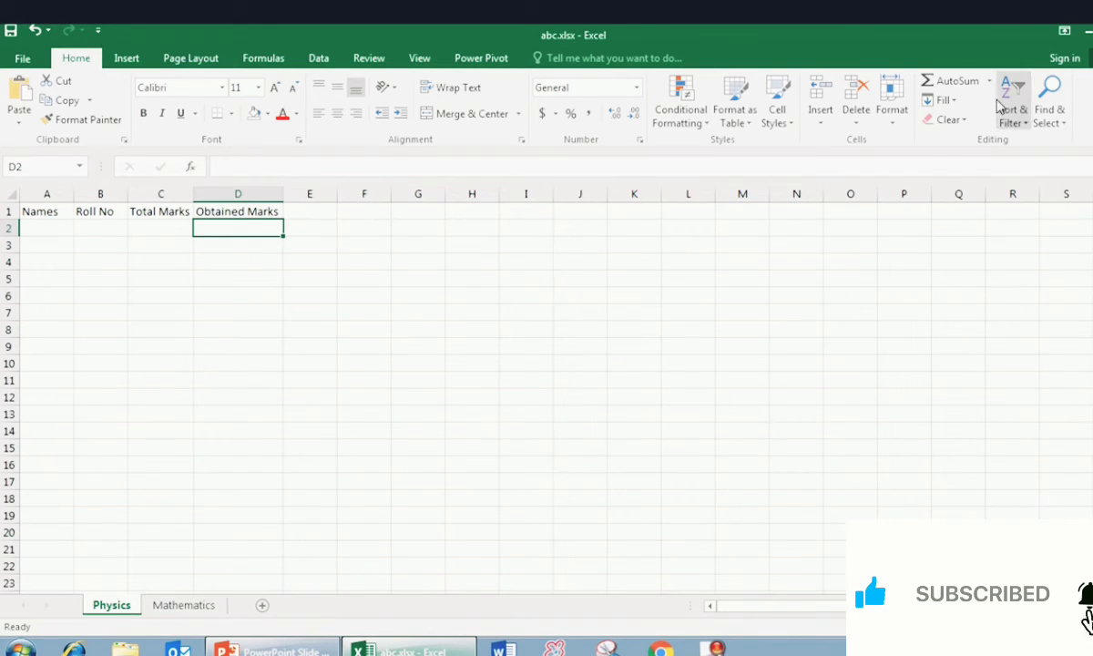
{"action": "left_click", "coordinate": [242, 360]}
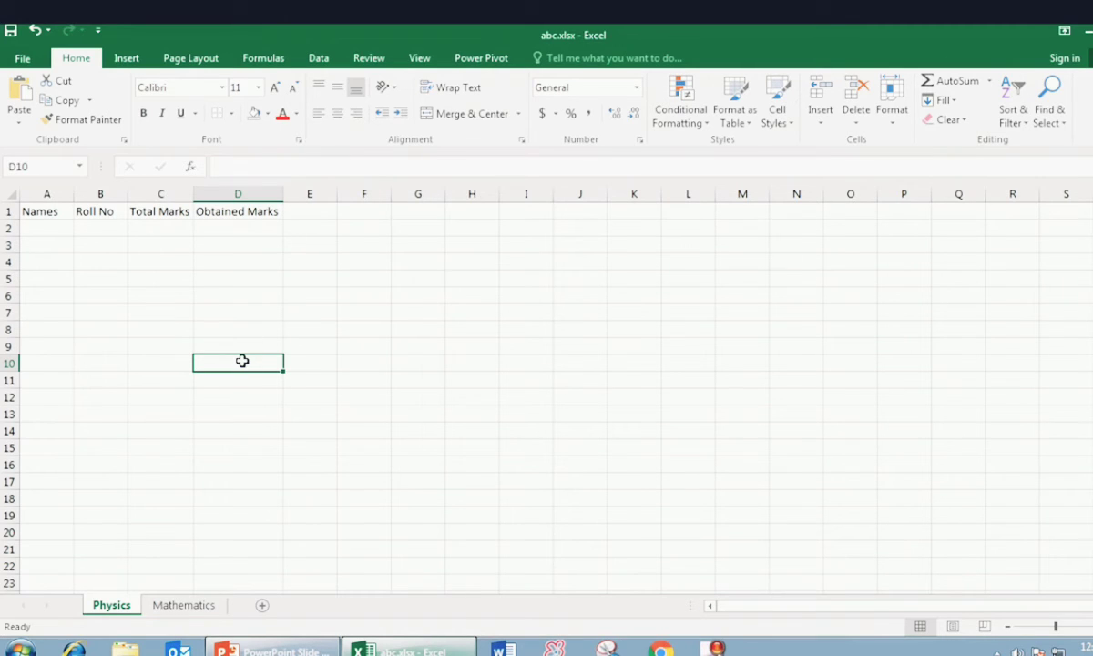
- Fill row 2 with a student's name and roll number, Total Marks 100 and Obtained Marks 45
{"action": "double_click", "coordinate": [40, 228]}
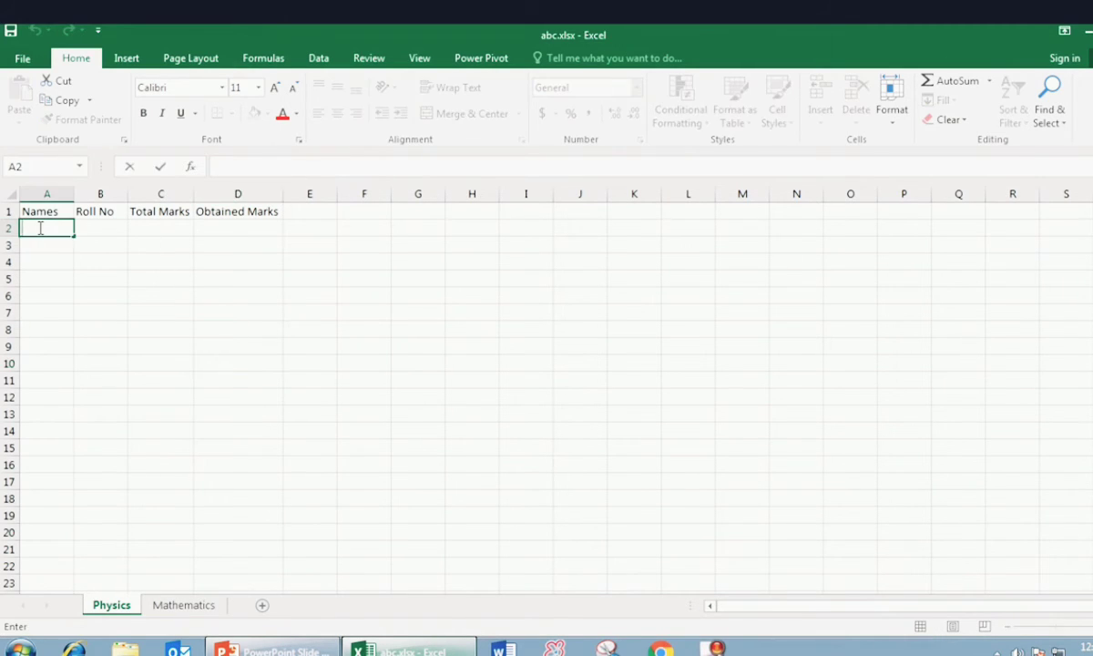
{"action": "type", "text": "Ali"}
{"action": "left_click", "coordinate": [112, 225]}
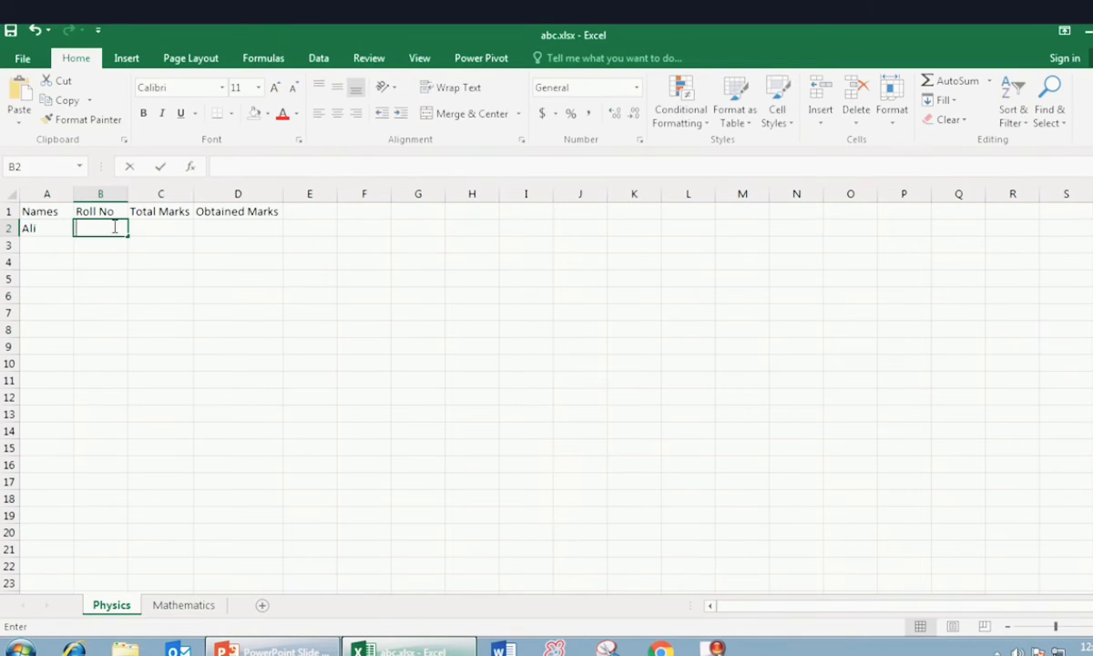
{"action": "type", "text": "12345"}
{"action": "double_click", "coordinate": [158, 230]}
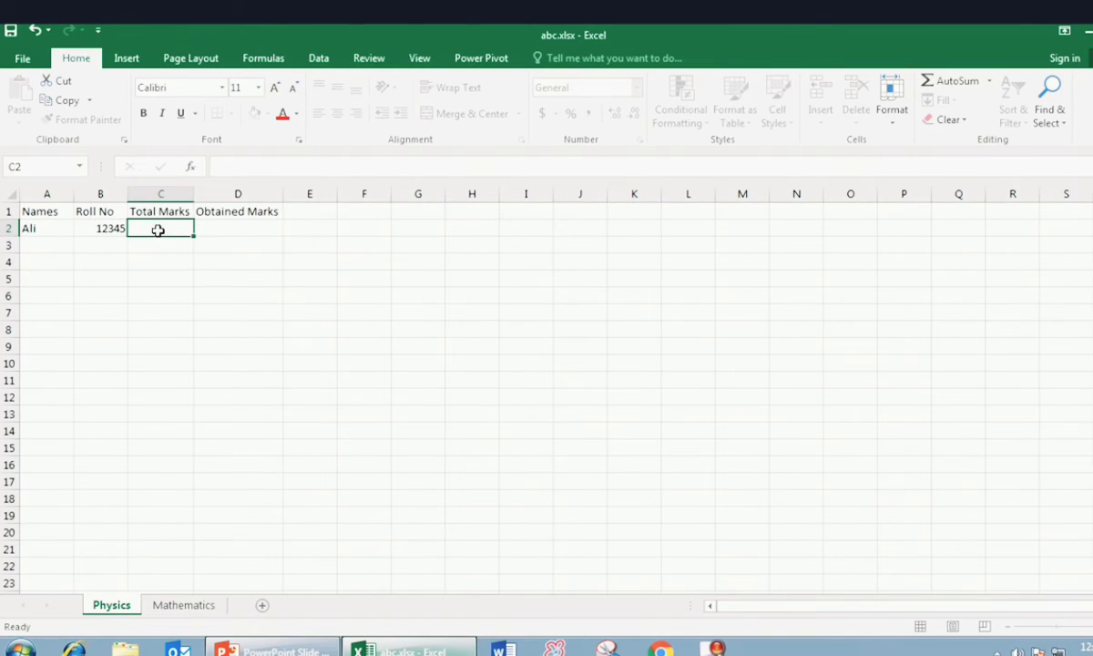
{"action": "type", "text": "100"}
{"action": "left_click", "coordinate": [233, 215]}
{"action": "left_click", "coordinate": [237, 228]}
{"action": "type", "text": "45"}
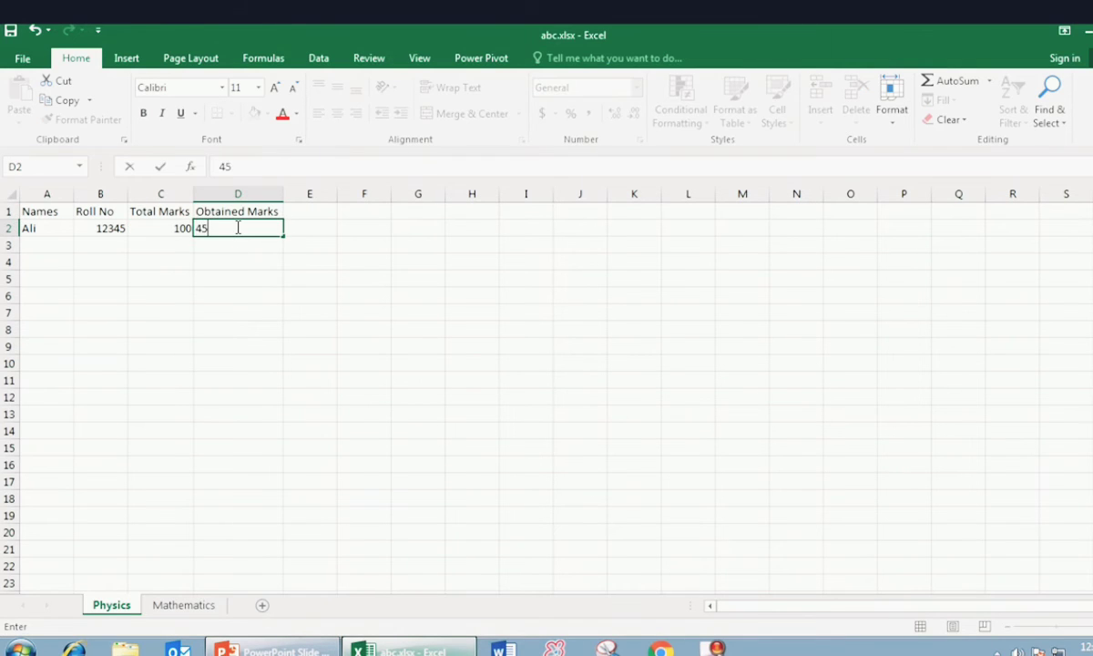
{"action": "left_click", "coordinate": [235, 263]}
{"action": "left_click", "coordinate": [177, 411]}
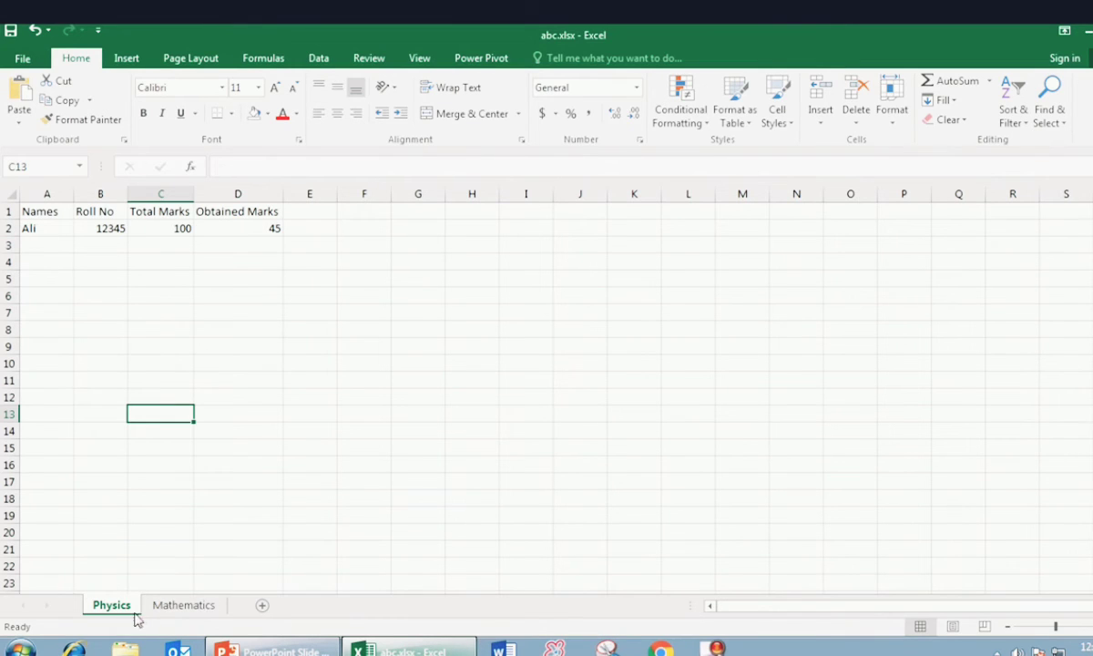
- From the Mathematics tab, add a new blank Sheet2 after Mathematics
{"action": "left_click", "coordinate": [178, 606]}
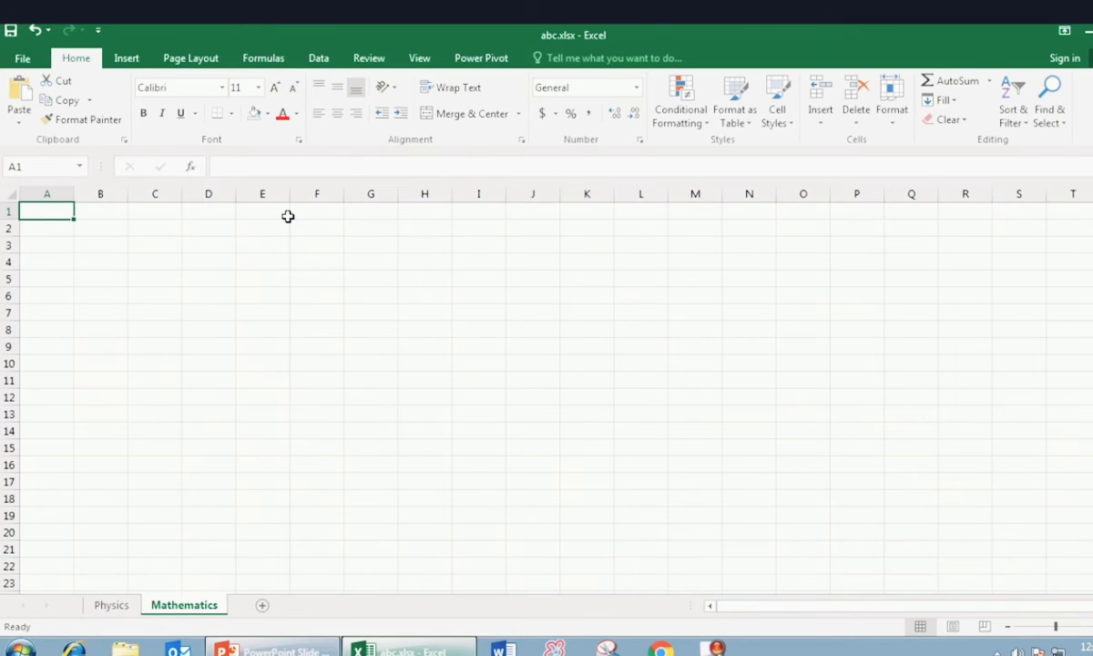
{"action": "left_click", "coordinate": [263, 606]}
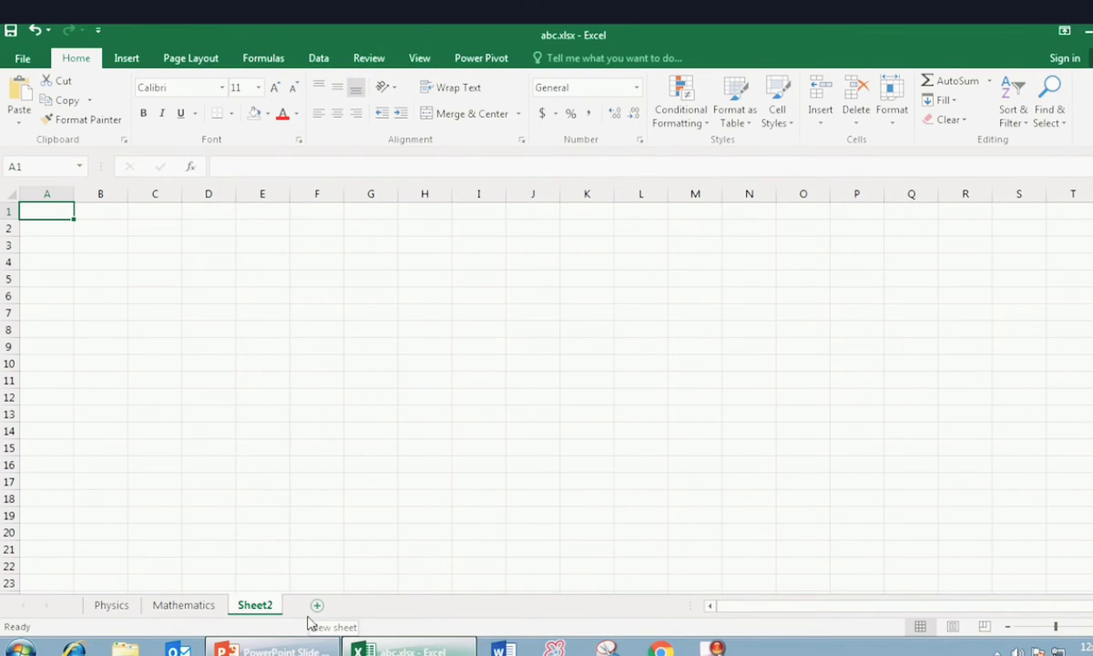
- Return to the Physics sheet and point out the name, roll number and total marks 100 in row 2
{"action": "left_click", "coordinate": [111, 605]}
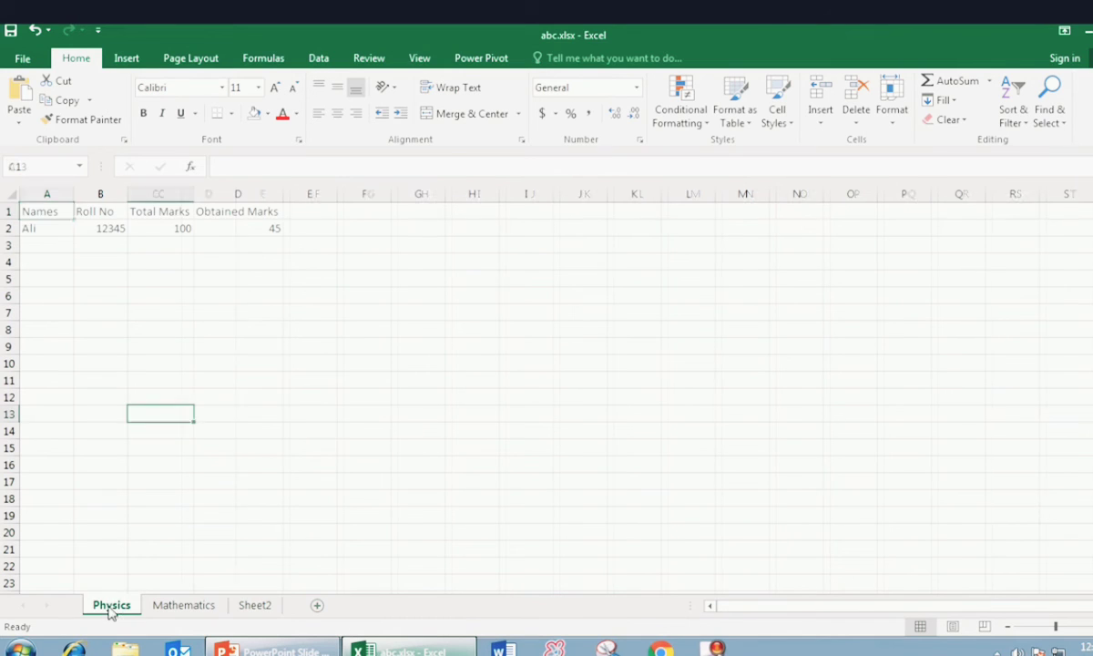
{"action": "left_click", "coordinate": [148, 532]}
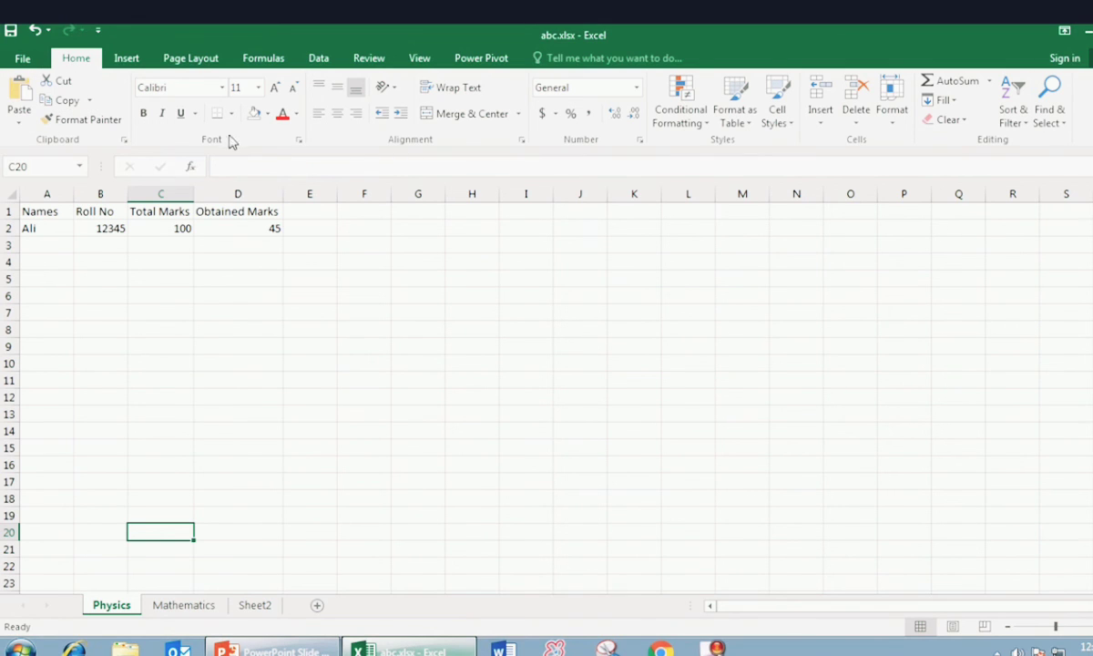
{"action": "left_click", "coordinate": [56, 225]}
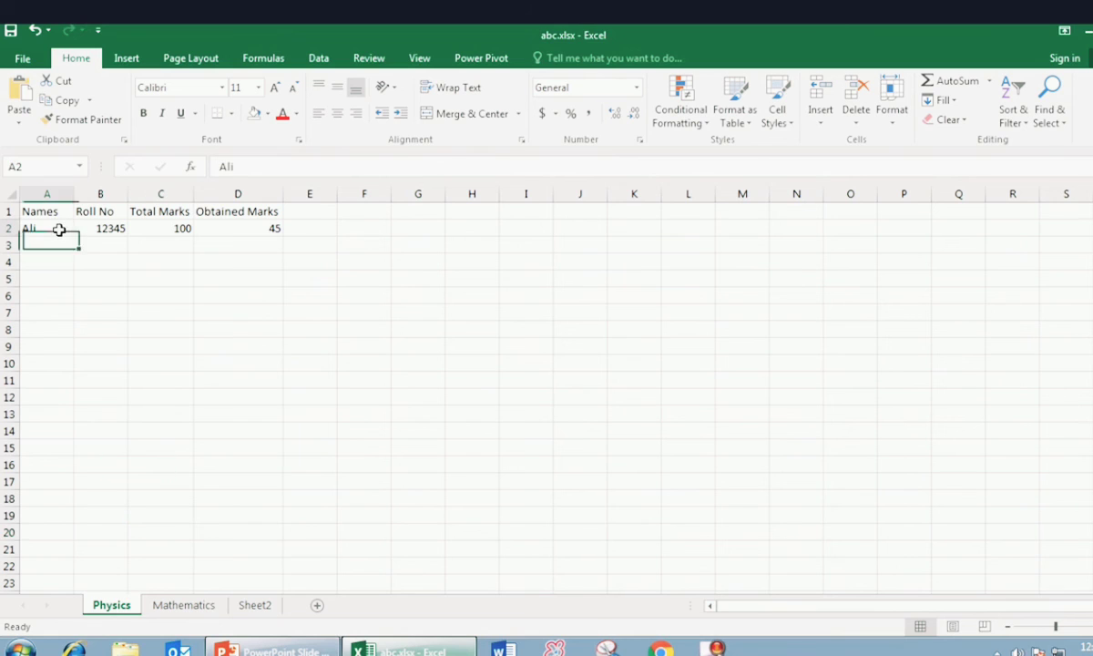
{"action": "left_click", "coordinate": [105, 225]}
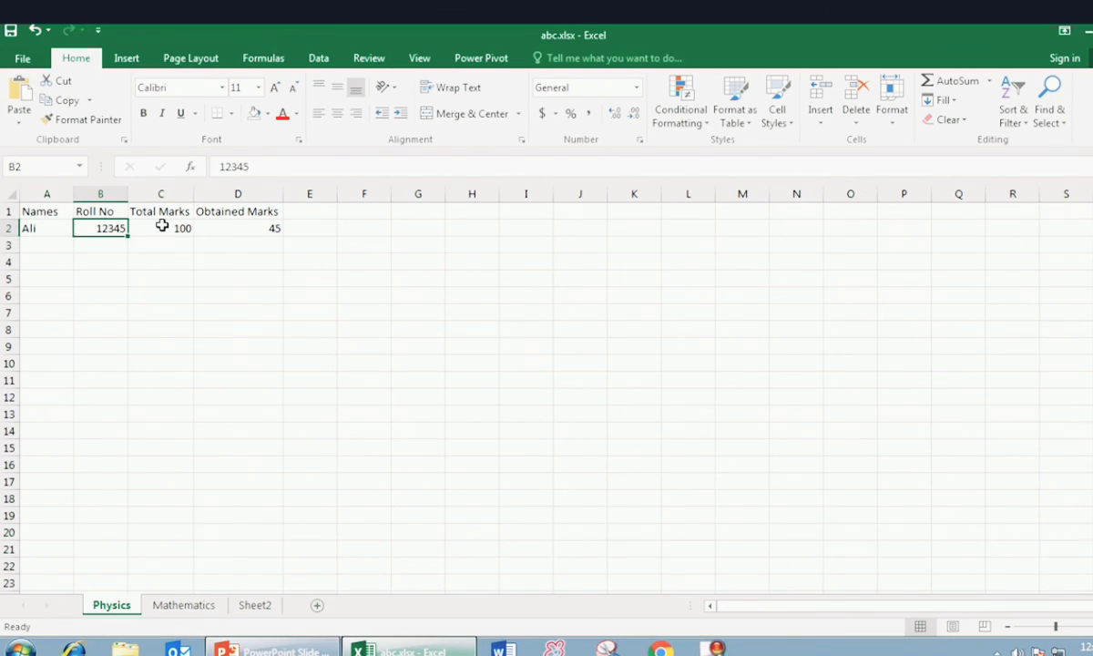
{"action": "left_click", "coordinate": [161, 225]}
- Select a few empty cells in columns C and D, then bring the PowerPoint slide show back in front
{"action": "left_click", "coordinate": [175, 260]}
{"action": "left_click", "coordinate": [191, 293]}
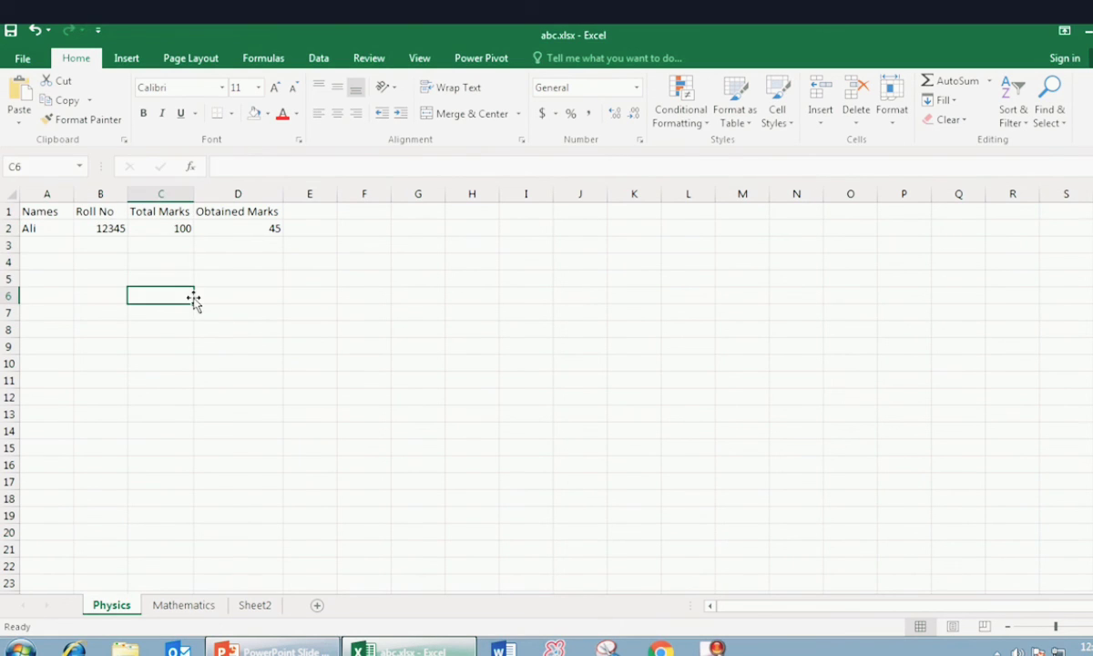
{"action": "left_click", "coordinate": [201, 365]}
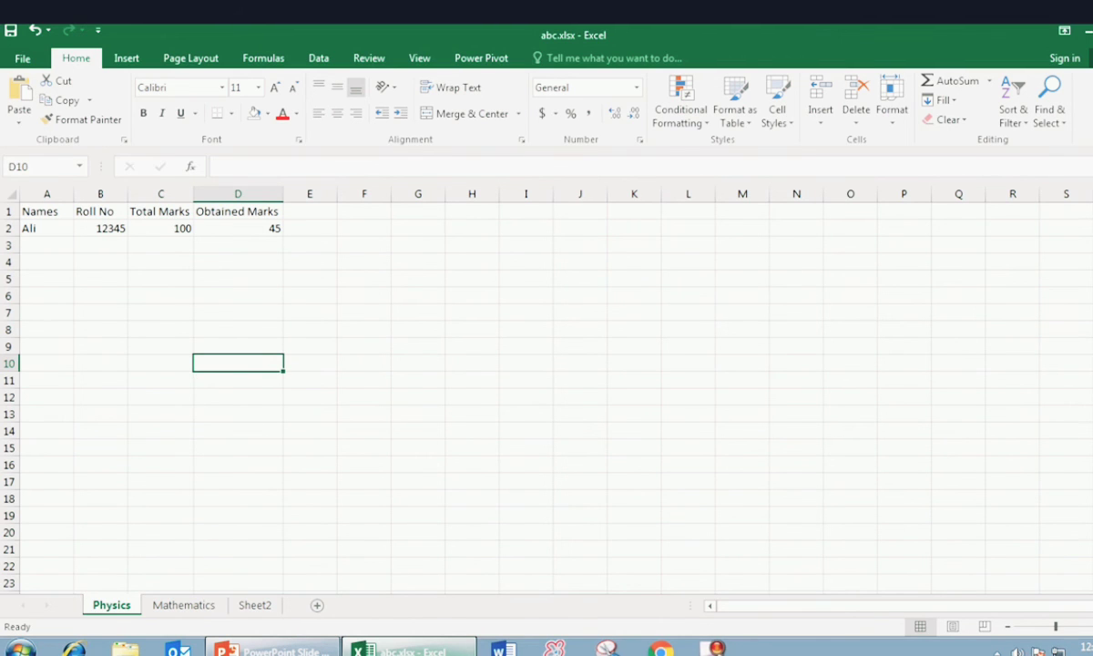
{"action": "key", "text": "alt+Tab"}
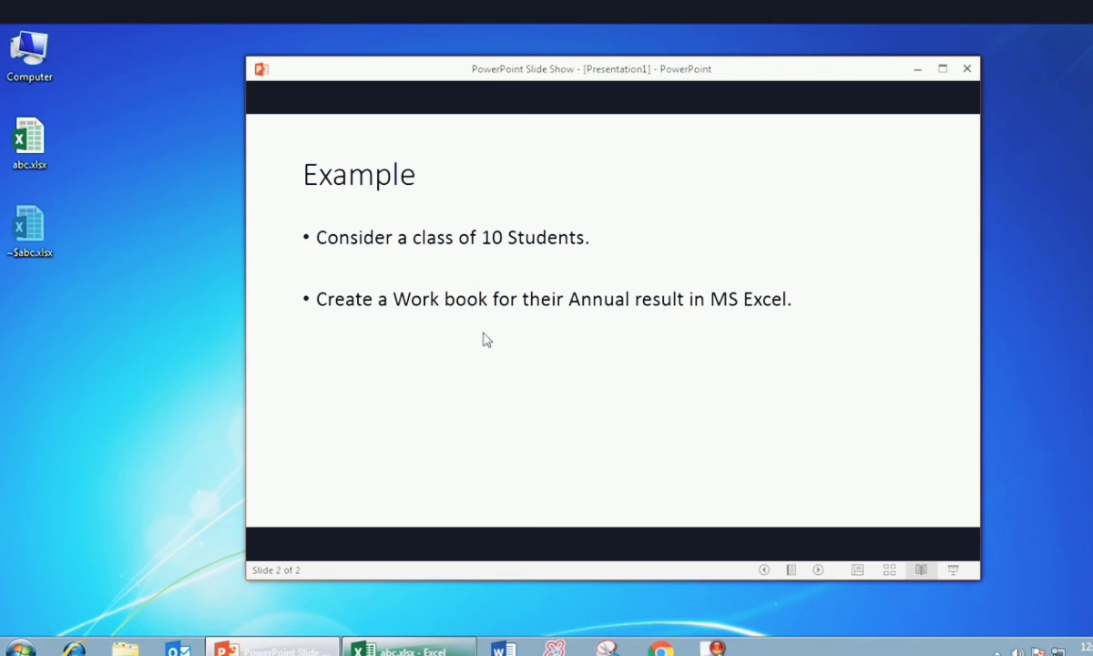
- Advance past the final slide and leave the show for Presentation1's editing view
{"action": "left_click", "coordinate": [500, 373]}
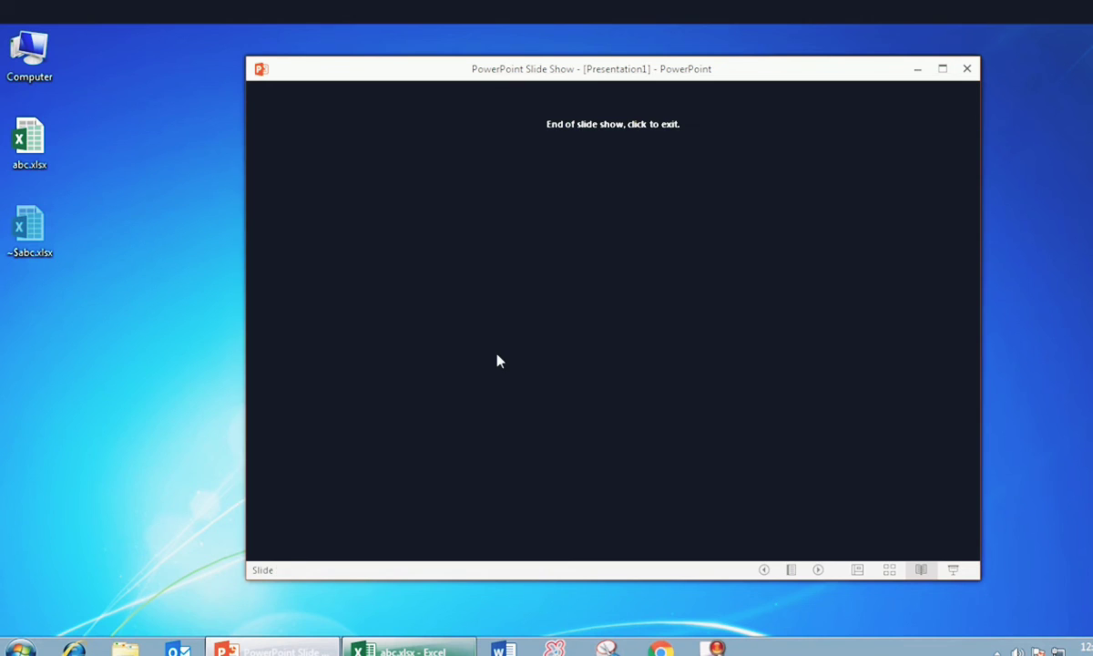
{"action": "left_click", "coordinate": [498, 359]}
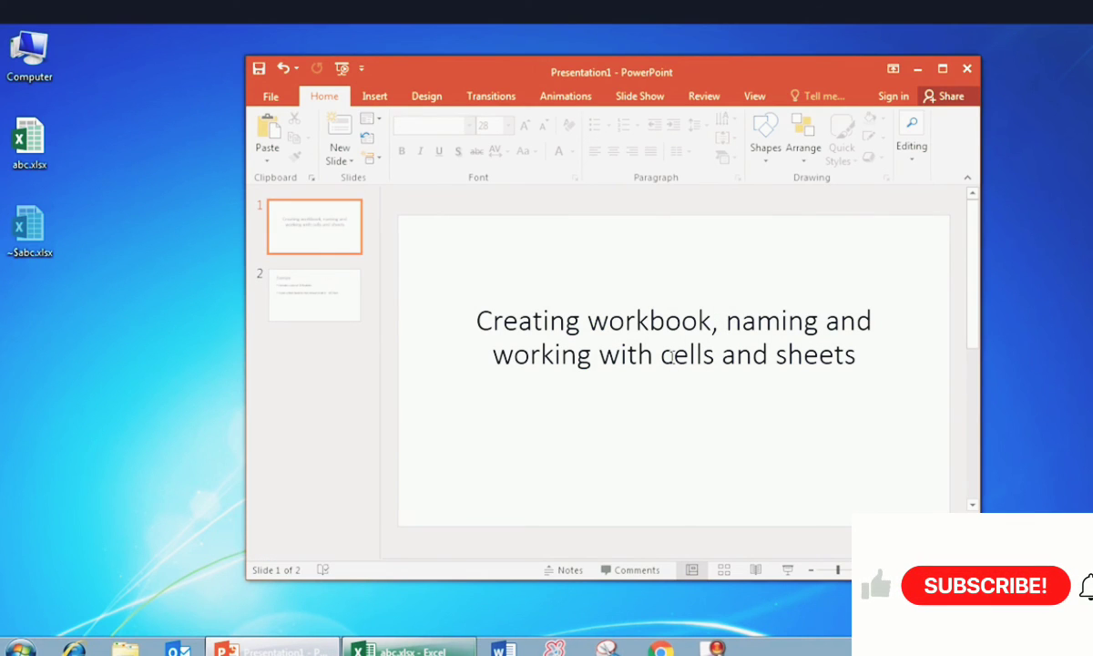